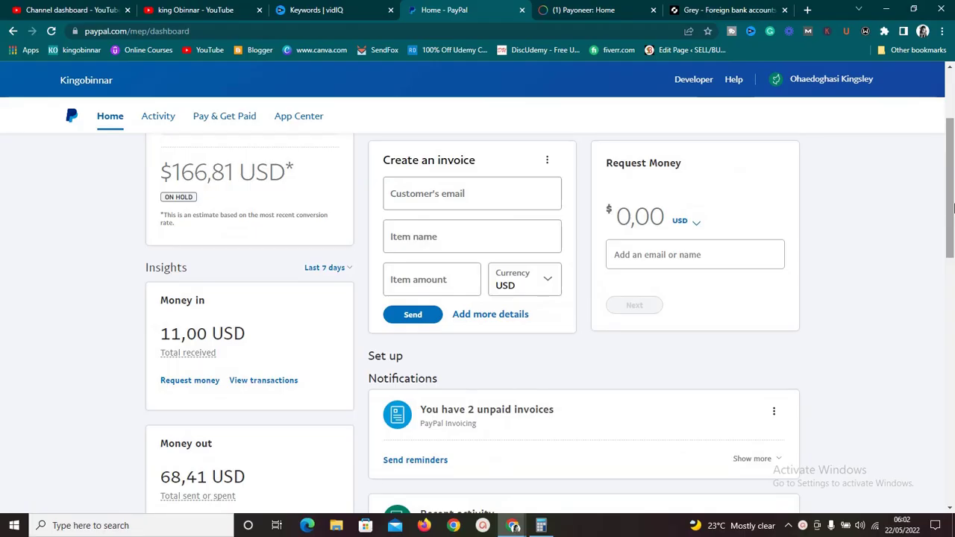
Look over the PayPal business dashboard from its balance to its recent activity, and check the balances on the Payoneer home page.
left_click_drag(948, 196, 948, 114)
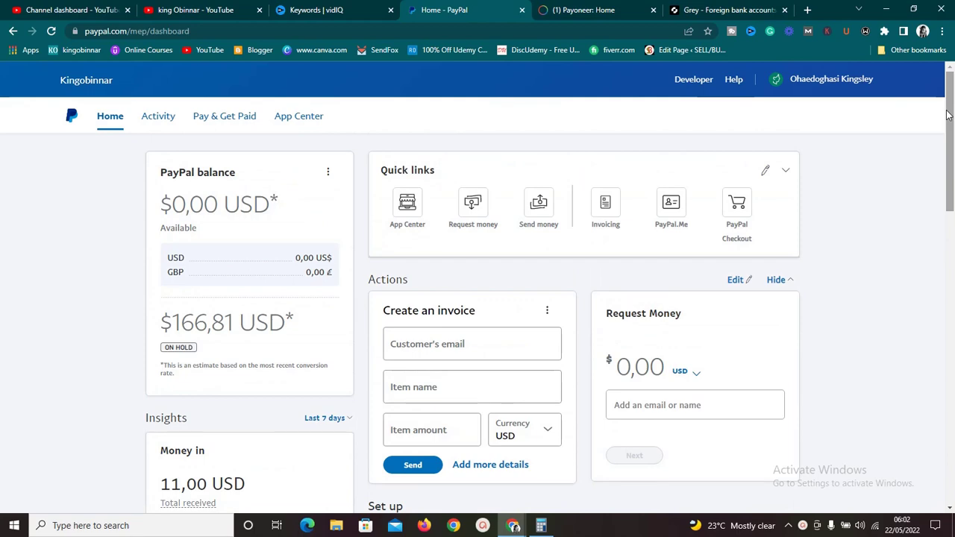
left_click_drag(952, 112, 884, 6)
left_click(595, 9)
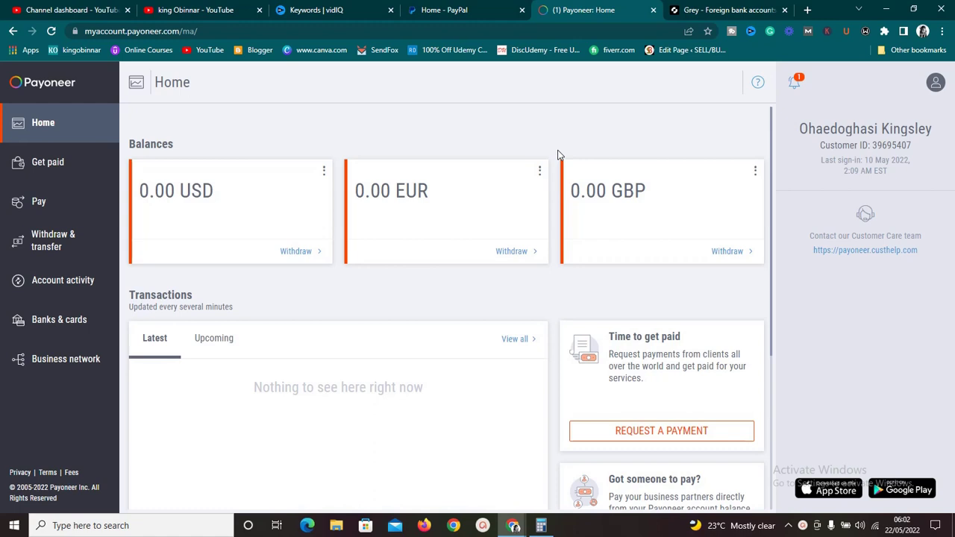
left_click(468, 7)
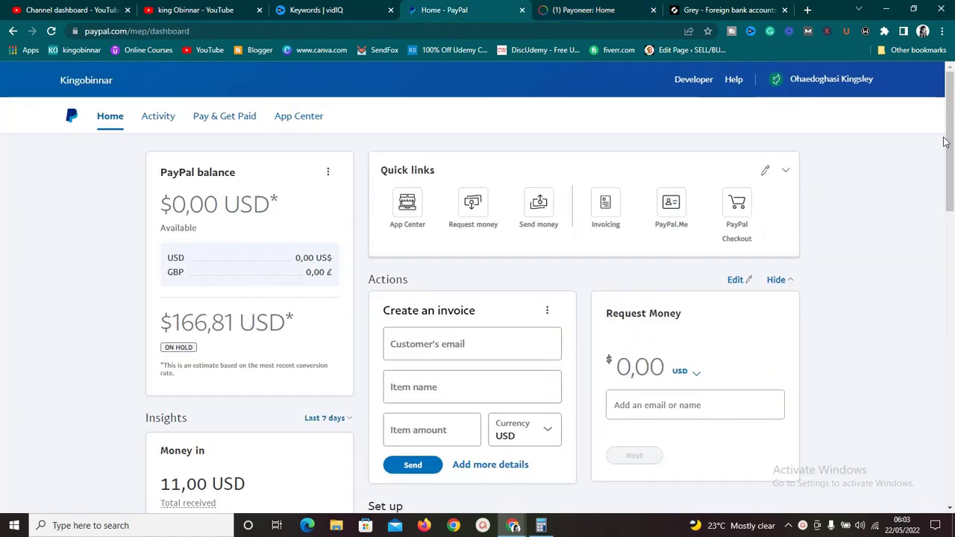
left_click_drag(952, 140, 951, 478)
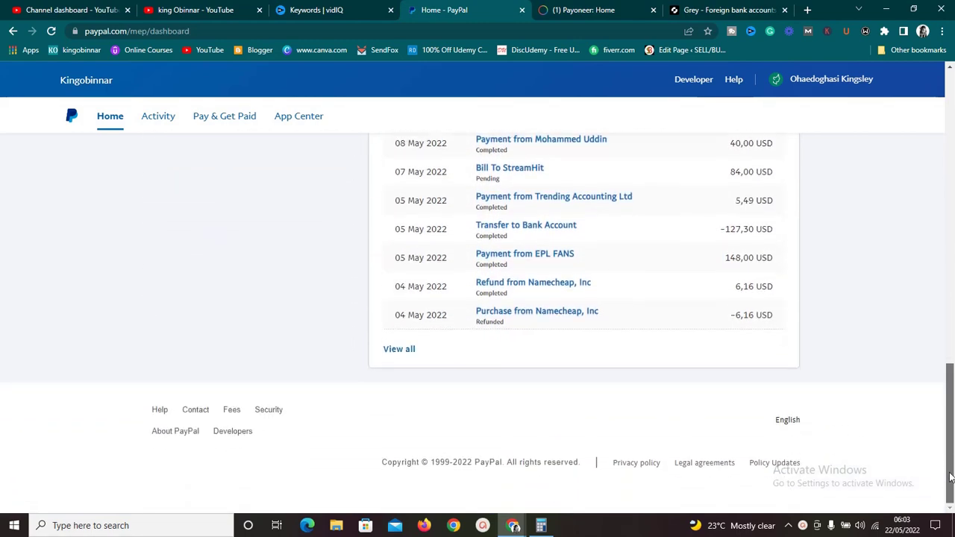
left_click_drag(951, 511, 950, 112)
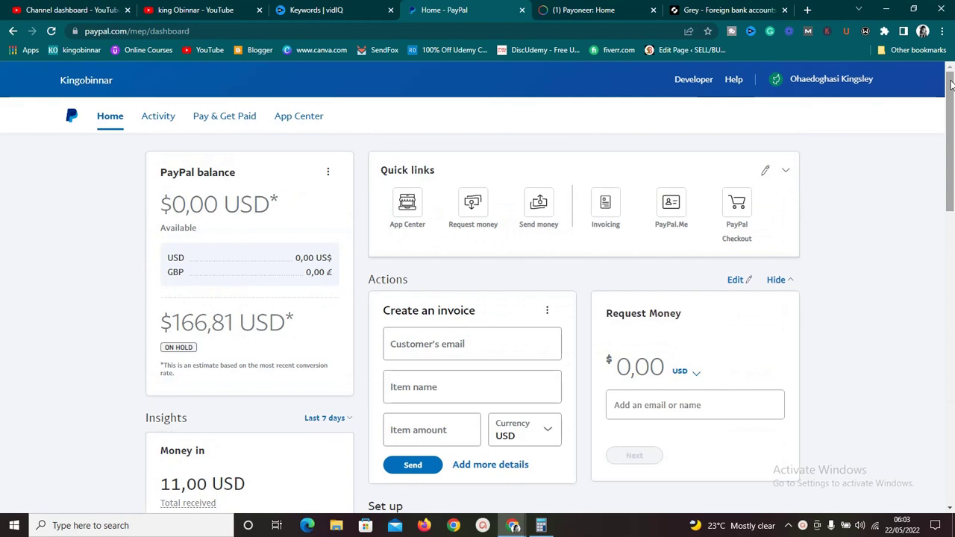
Switch to the YouTube channel page and browse its uploaded videos on linking PayPal and Payoneer.
left_click(194, 9)
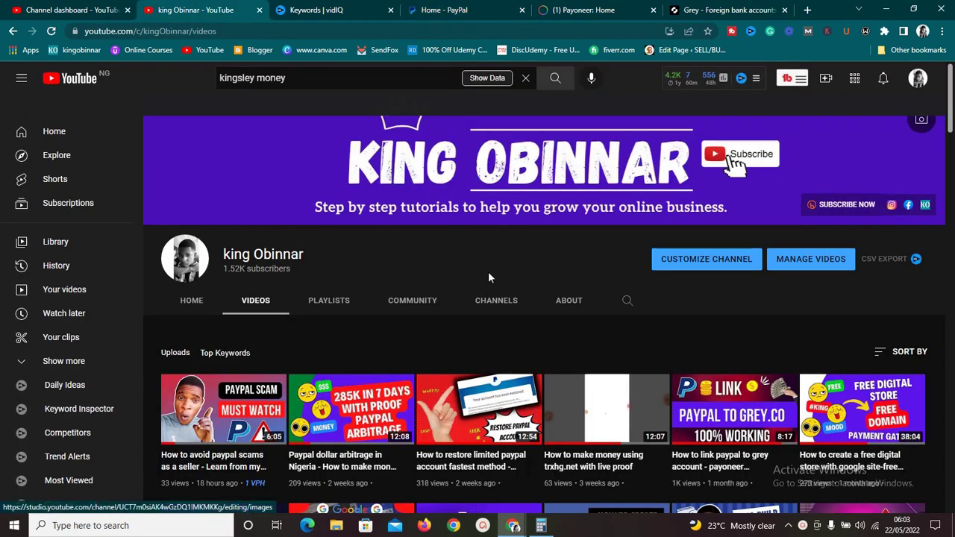
left_click_drag(951, 119, 950, 121)
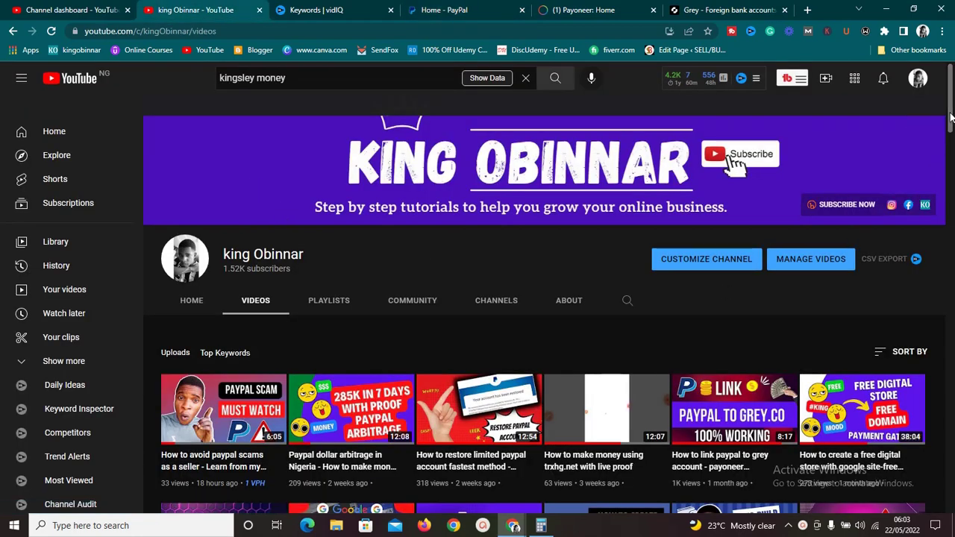
left_click_drag(951, 168, 951, 195)
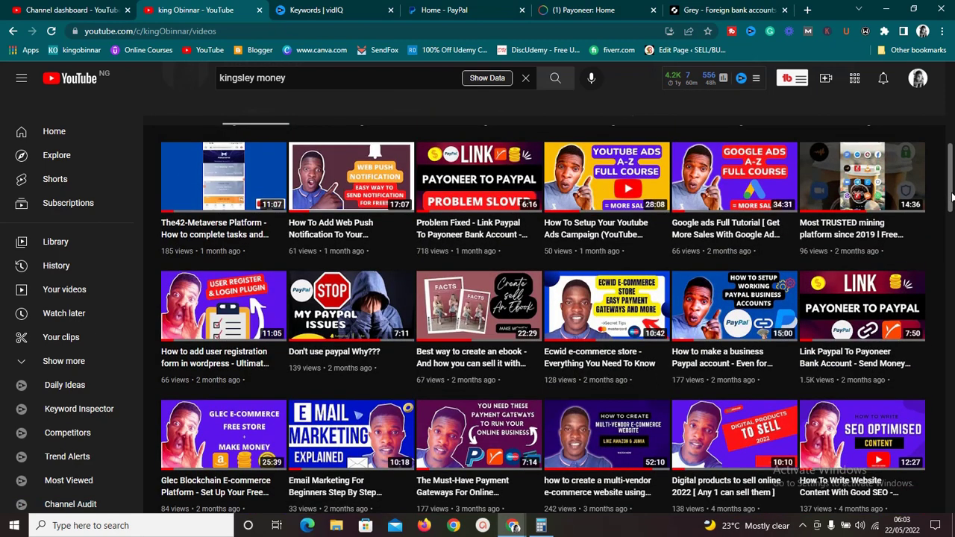
left_click_drag(952, 196, 951, 90)
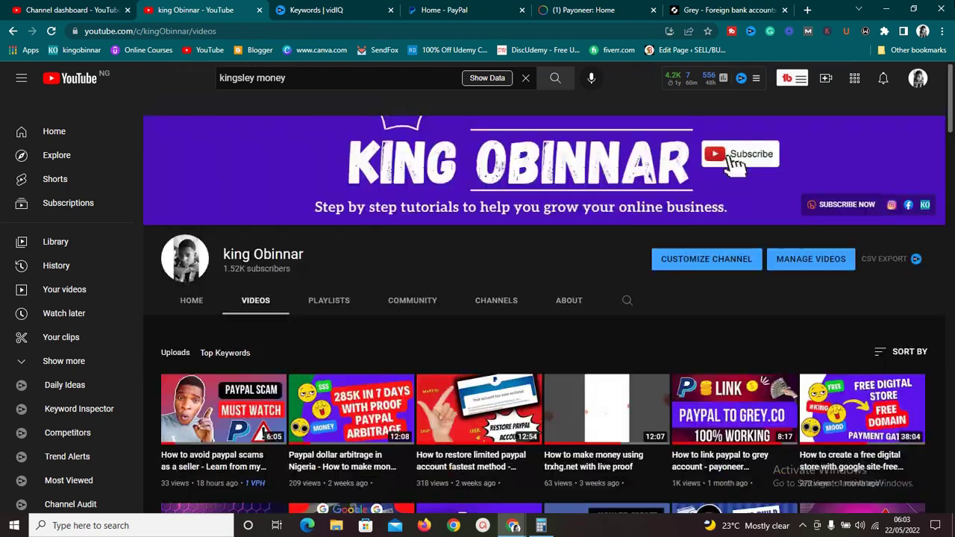
Return to the PayPal dashboard and compare its balance overview with the Payoneer account's currency balances.
left_click(458, 10)
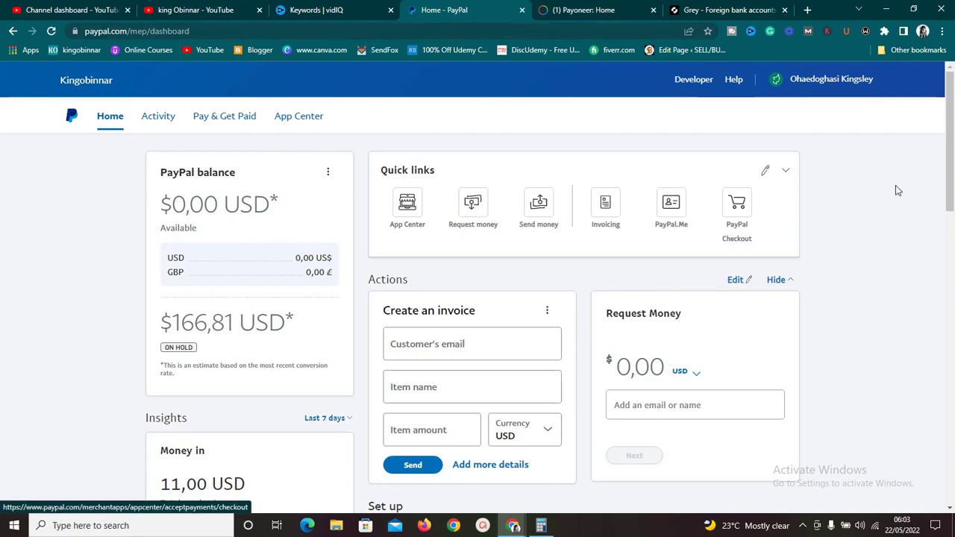
left_click_drag(946, 173, 935, 11)
left_click(641, 9)
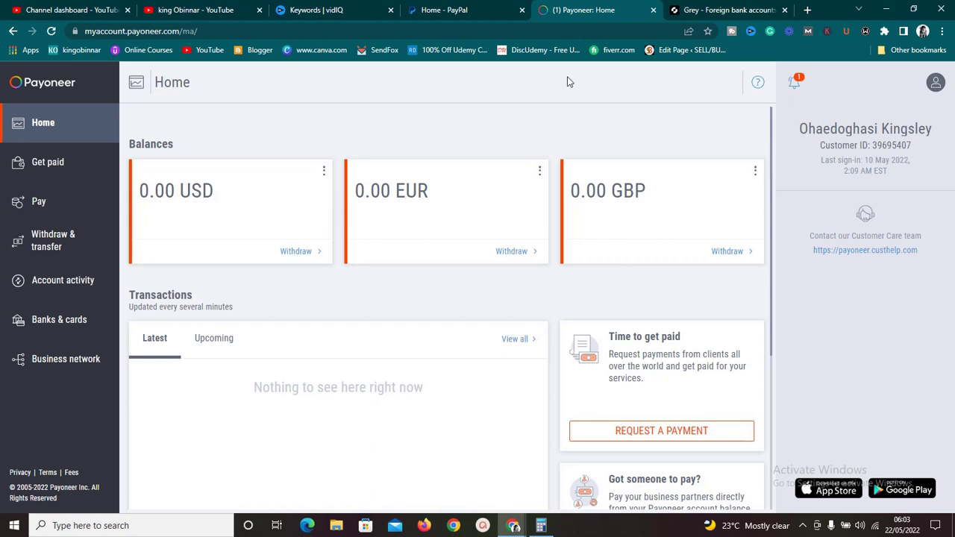
left_click(437, 9)
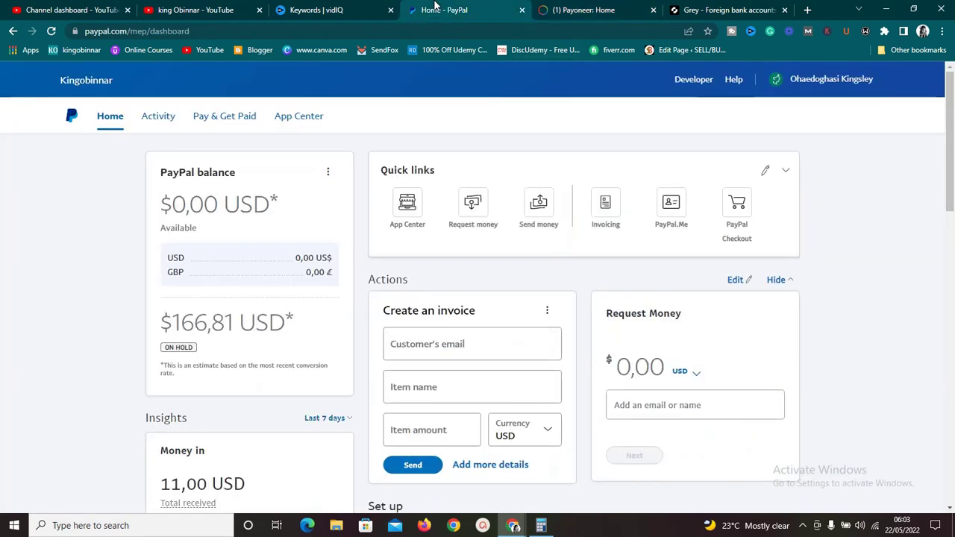
left_click(575, 7)
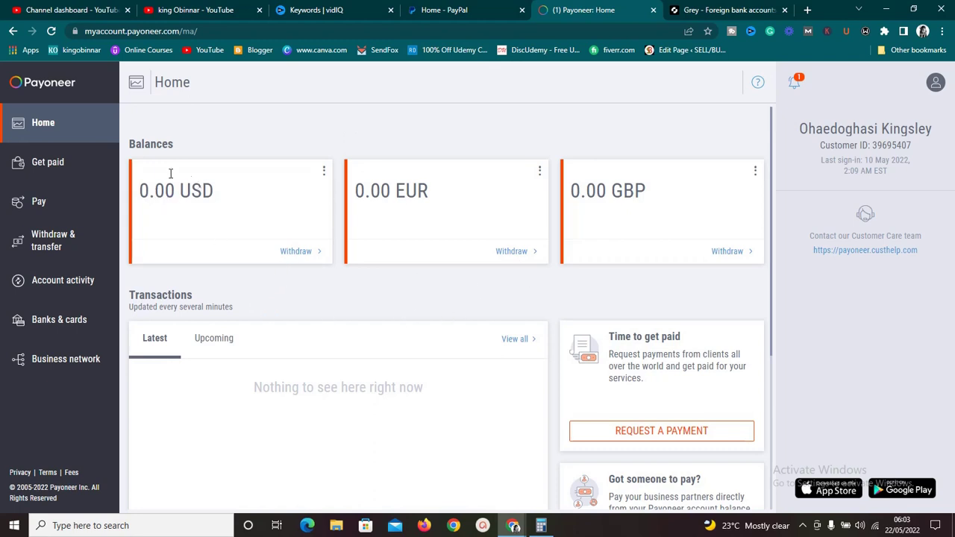
left_click(86, 282)
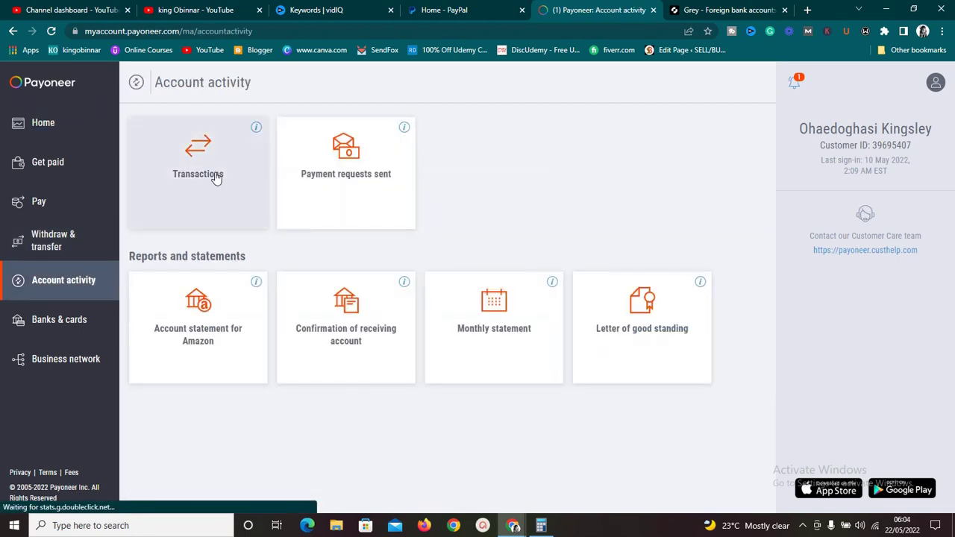
left_click(216, 177)
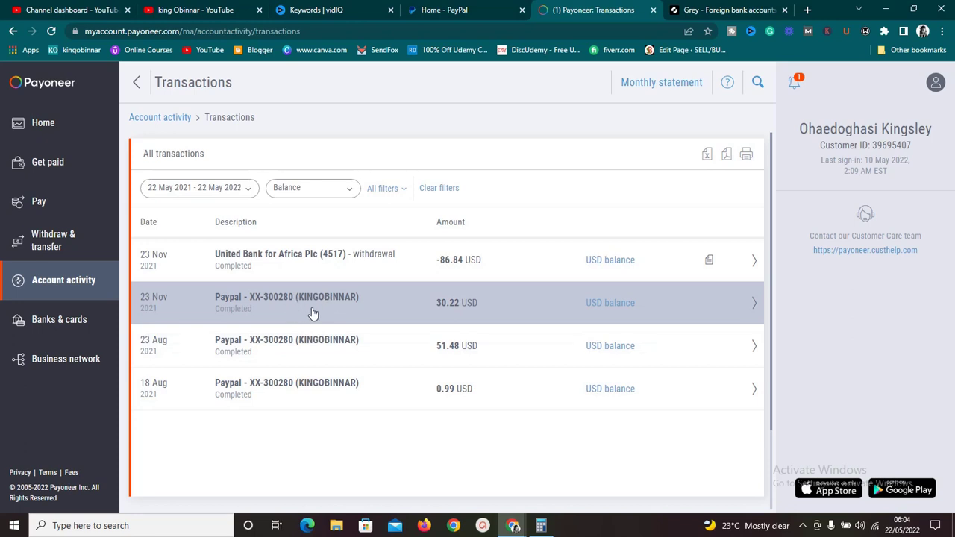
left_click(448, 9)
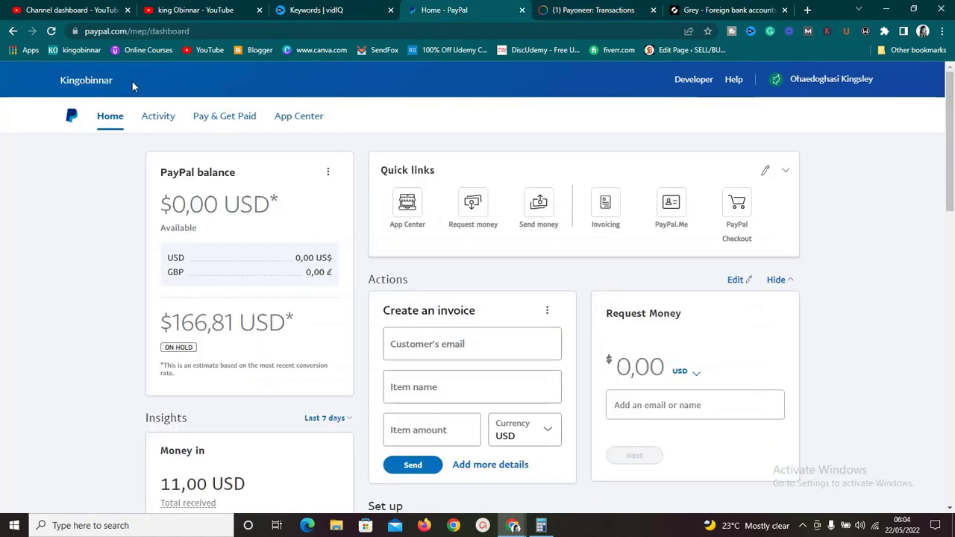
left_click(610, 10)
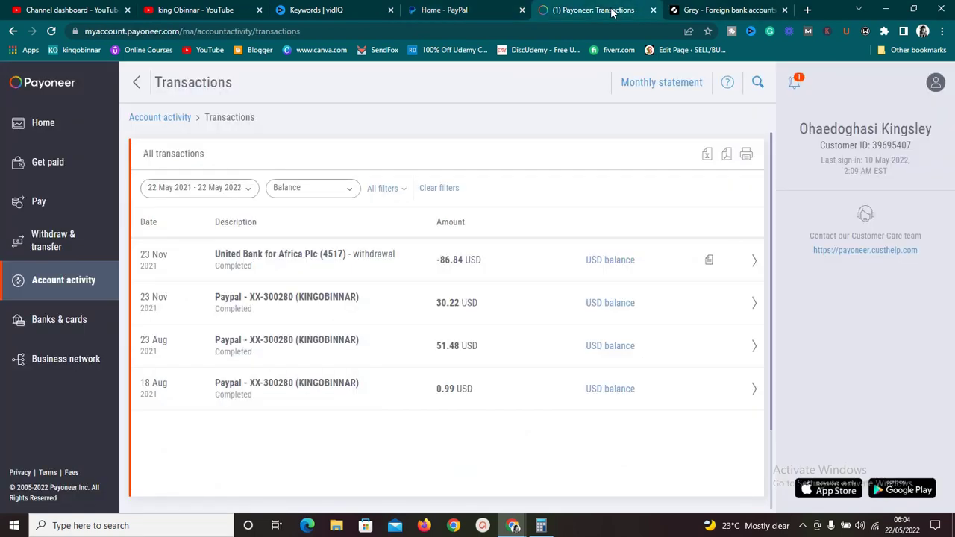
Open PayPal's Banks & Cards page and examine the bank accounts and cards linked to the wallet.
left_click(448, 10)
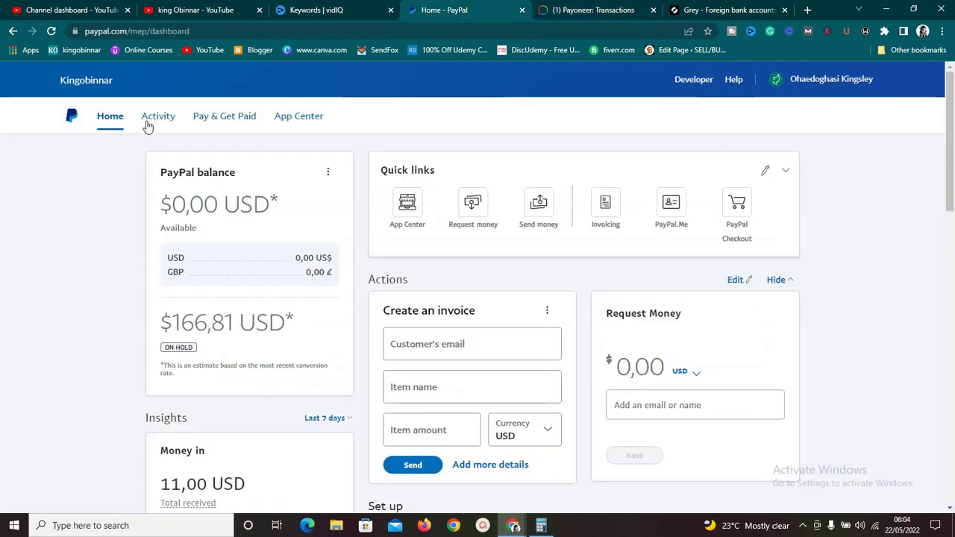
mouse_move(231, 122)
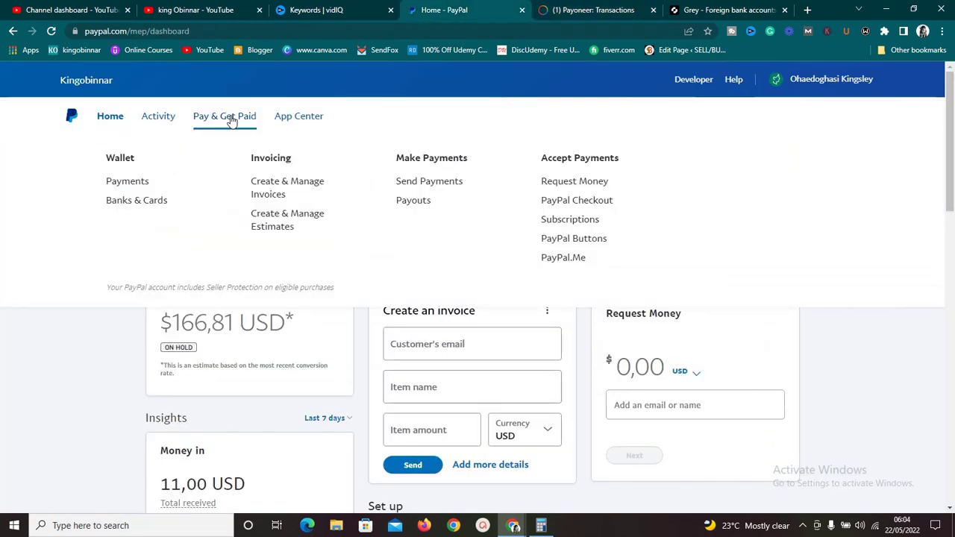
left_click(137, 202)
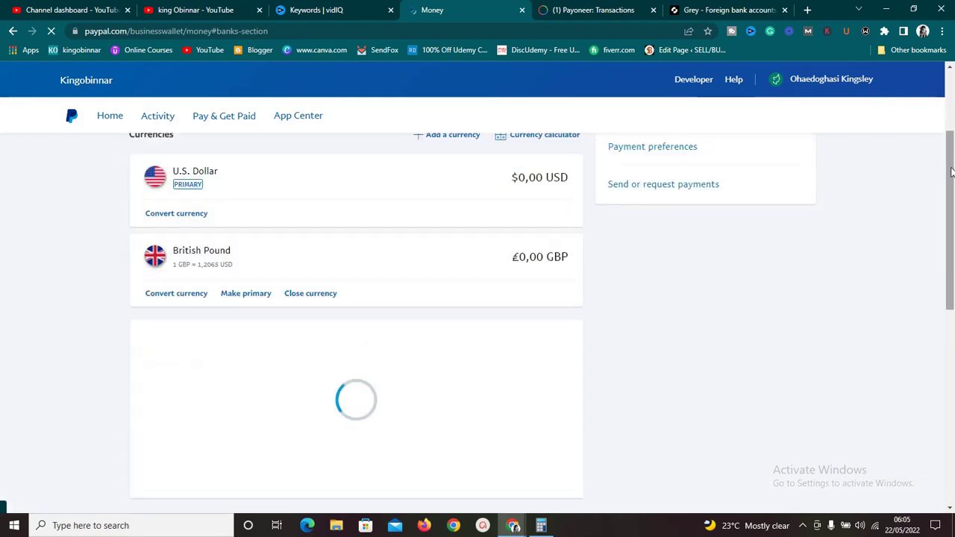
left_click_drag(950, 173, 951, 315)
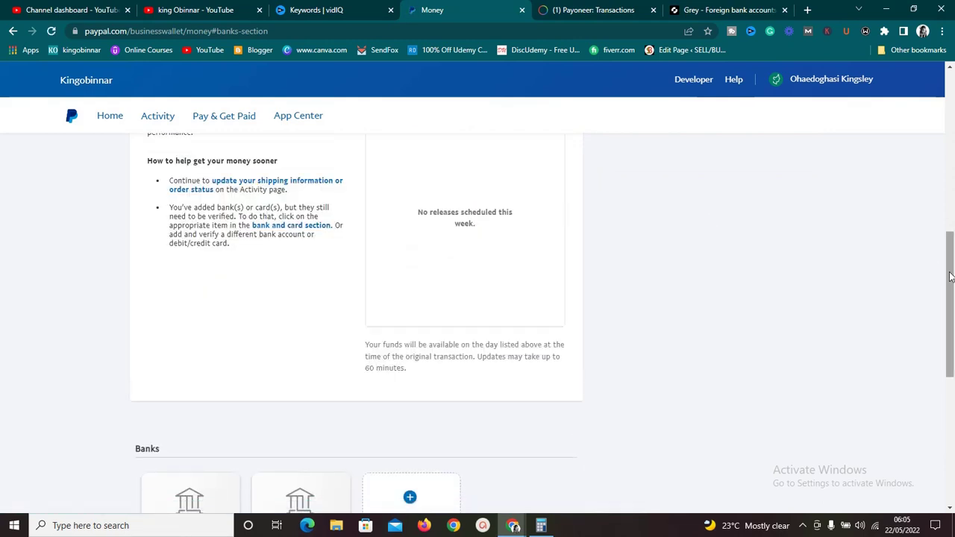
left_click_drag(950, 278, 951, 365)
scroll(463, 384, "down", 1)
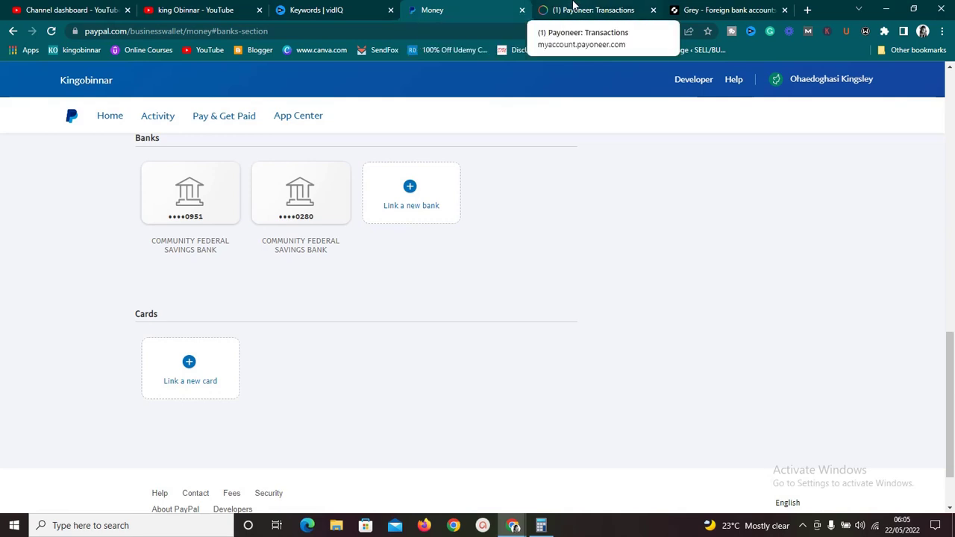
Compare the linked banks in the PayPal wallet with the PayPal entries in the Payoneer transactions list.
left_click(573, 9)
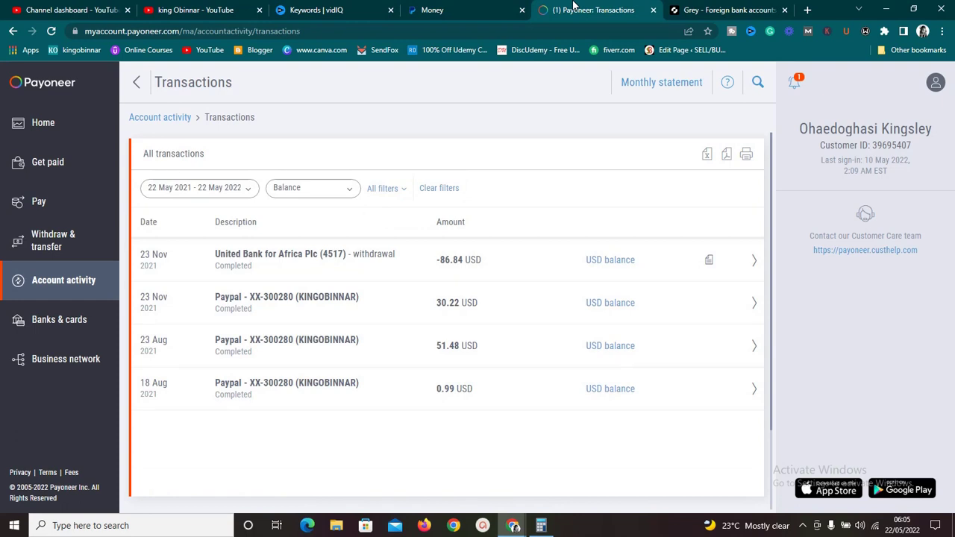
left_click(494, 9)
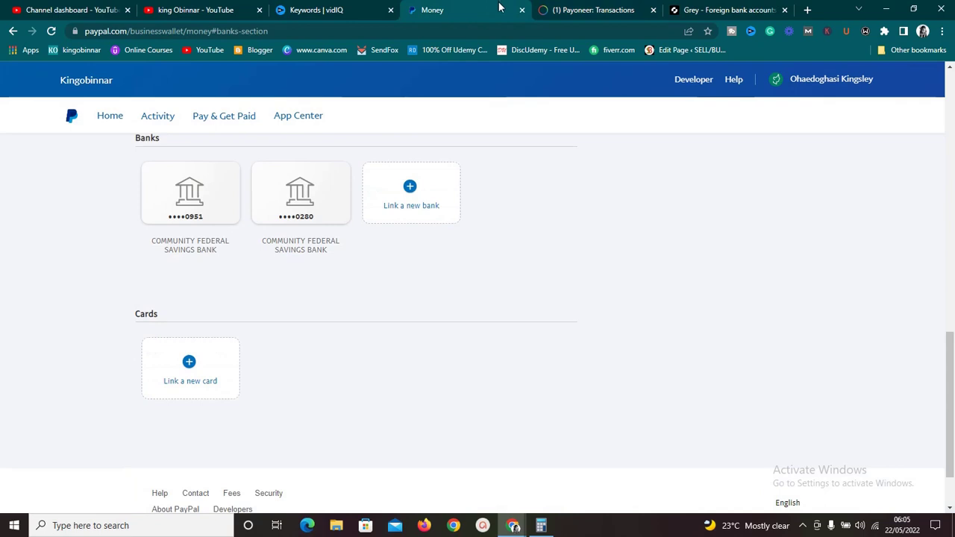
left_click(574, 12)
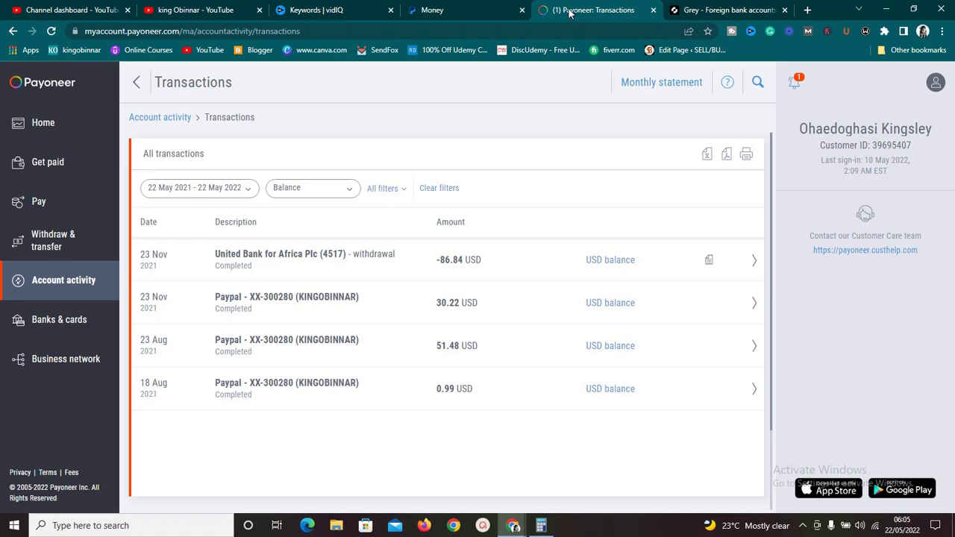
left_click(453, 7)
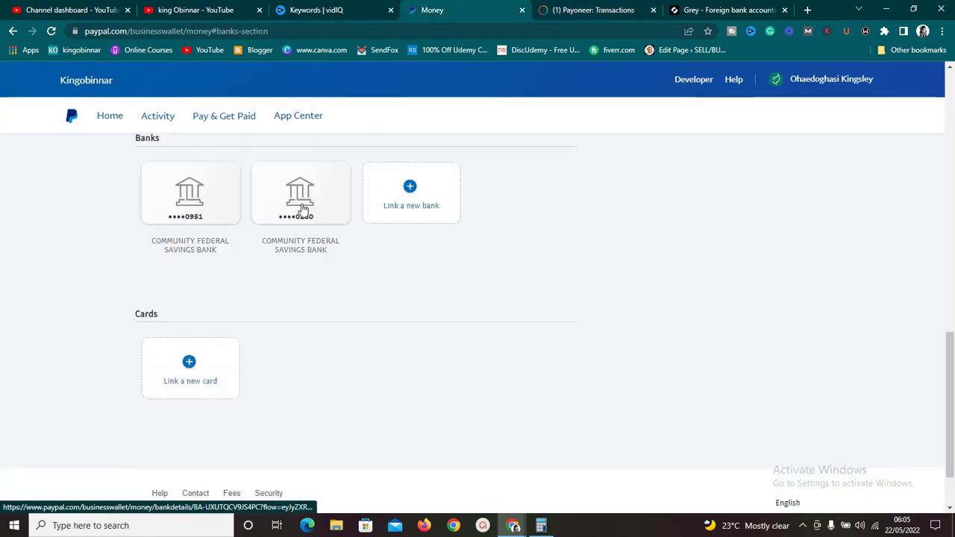
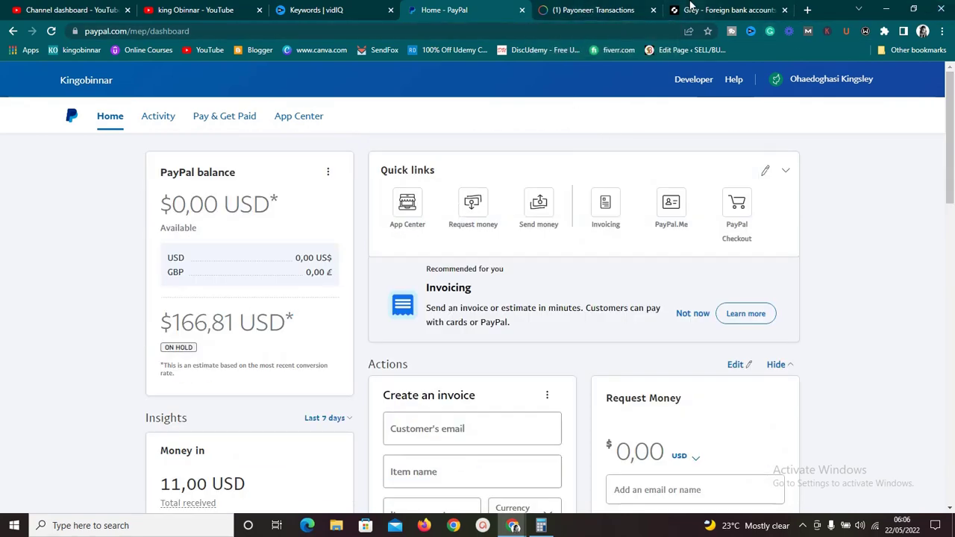
Compare the account holder's name on the PayPal home page with the one shown in Payoneer.
left_click(600, 8)
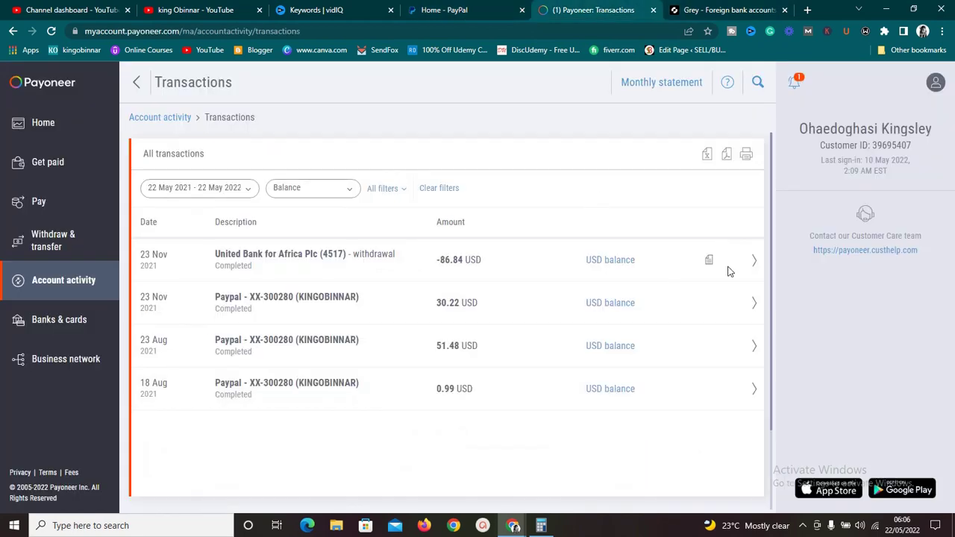
left_click(480, 8)
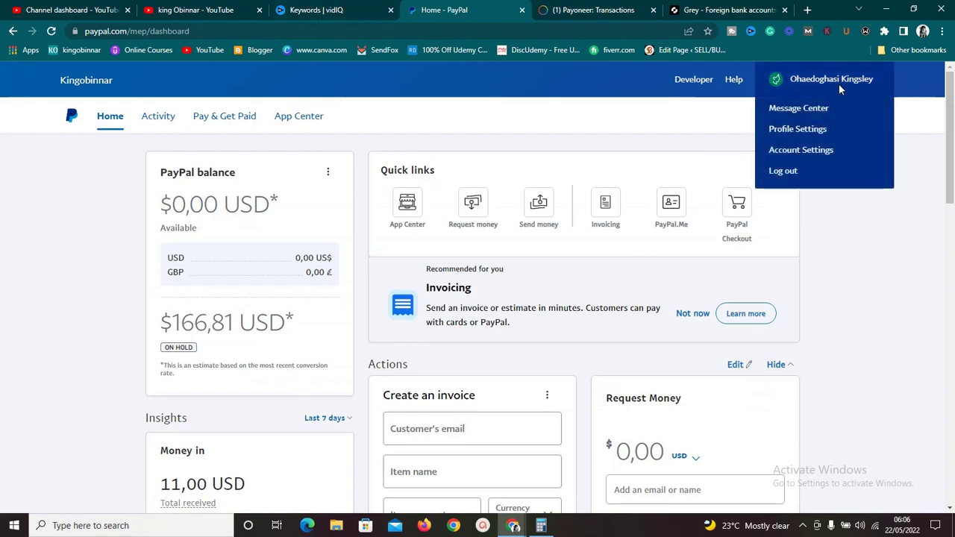
left_click(596, 7)
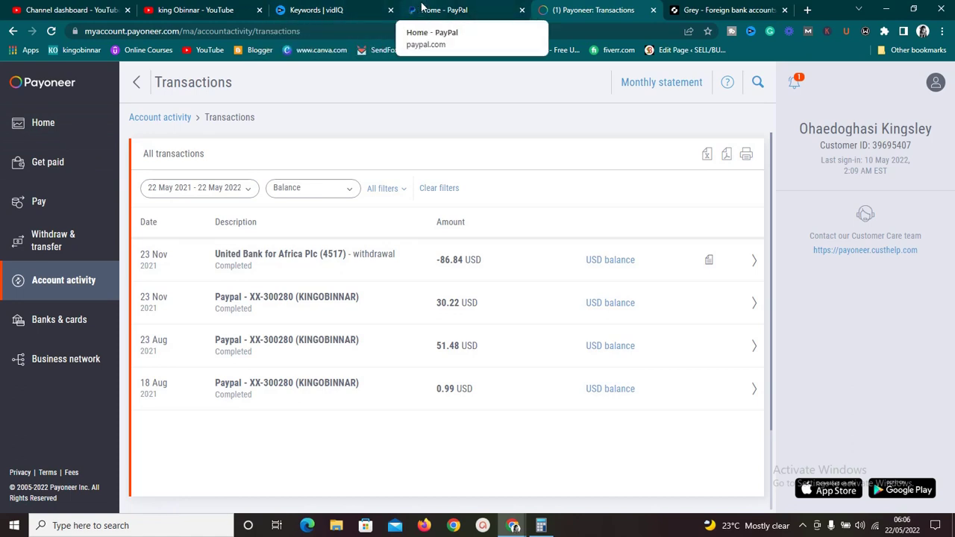
left_click(471, 8)
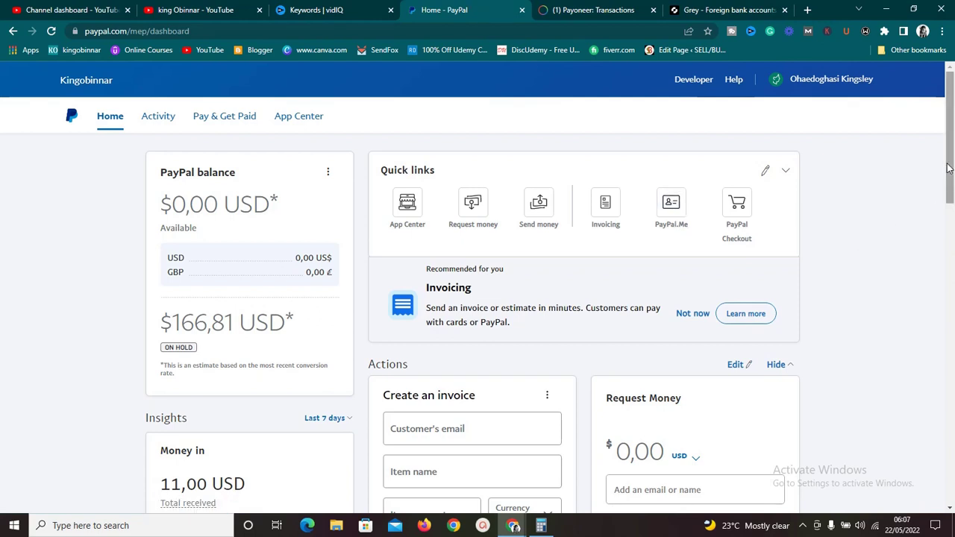
mouse_move(948, 169)
left_mouse_down()
mouse_move(948, 311)
mouse_move(948, 169)
left_mouse_up()
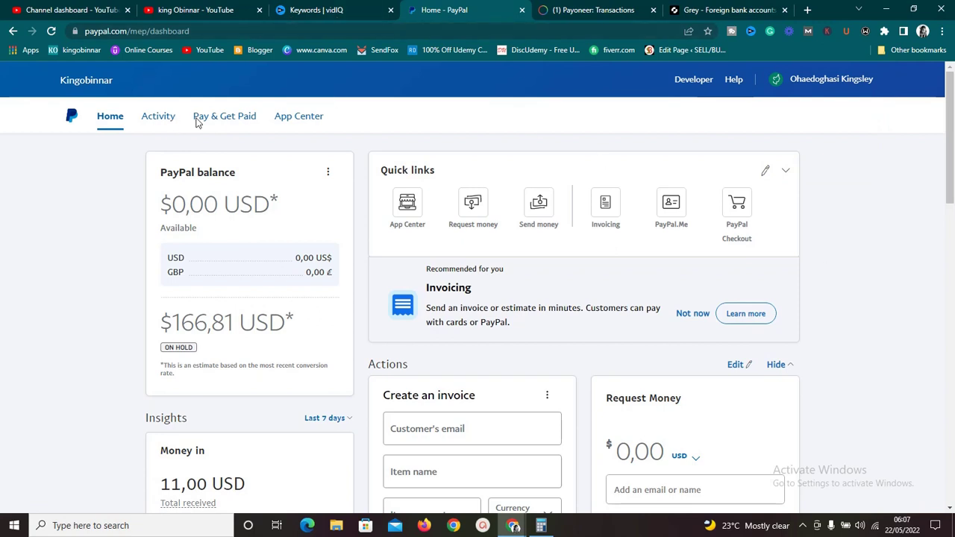
Open PayPal's Banks & Cards page from the dashboard, and switch to the Payoneer account.
mouse_move(211, 121)
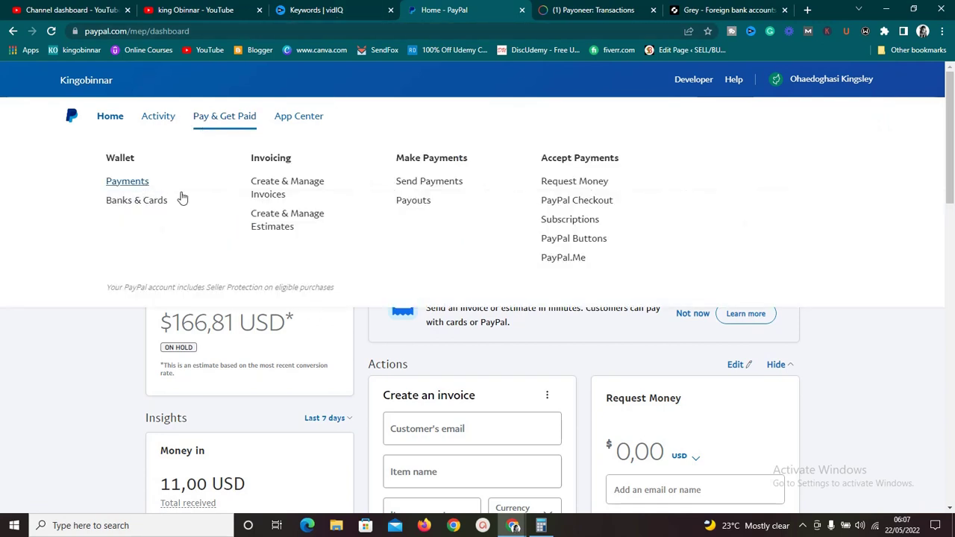
left_click(138, 201)
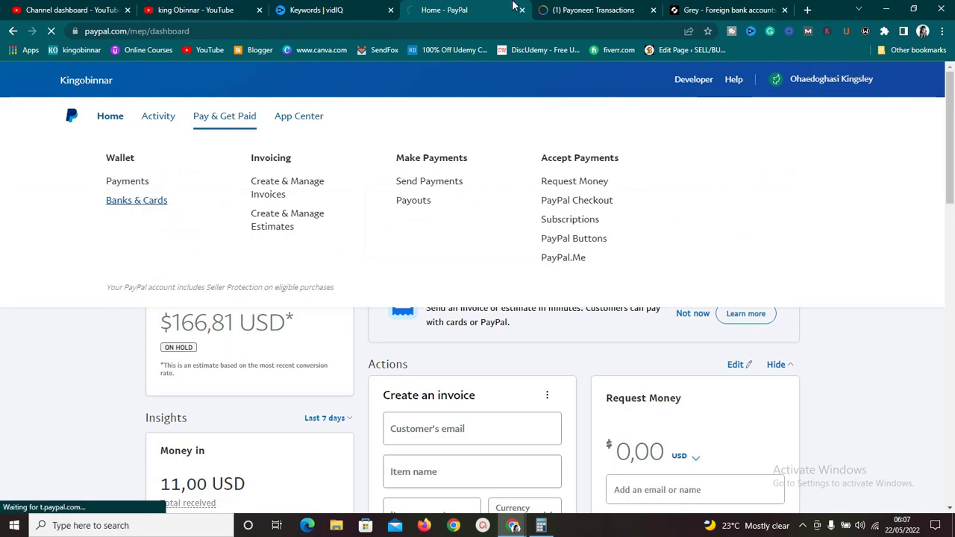
left_click(563, 9)
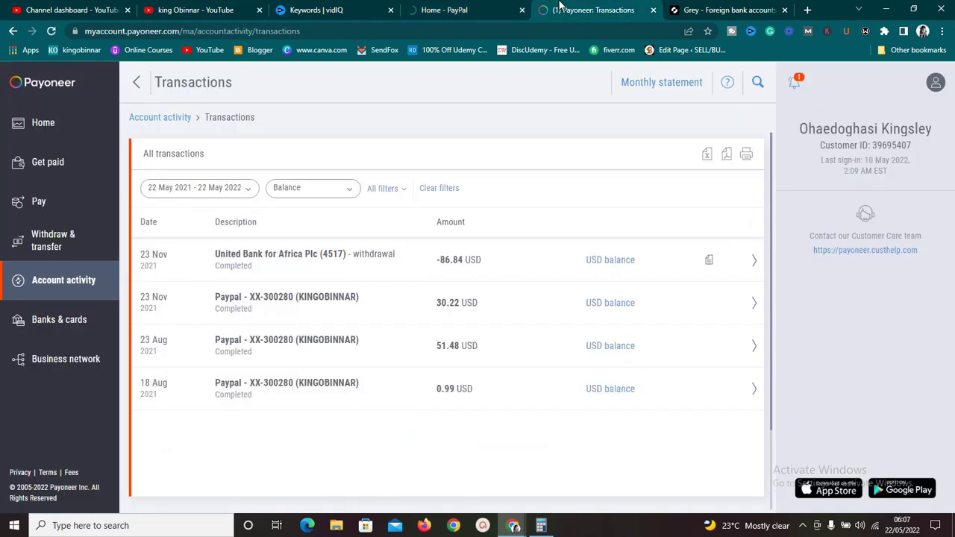
Open the account details of the USD receiving account from Payoneer's Get paid section.
left_click(47, 123)
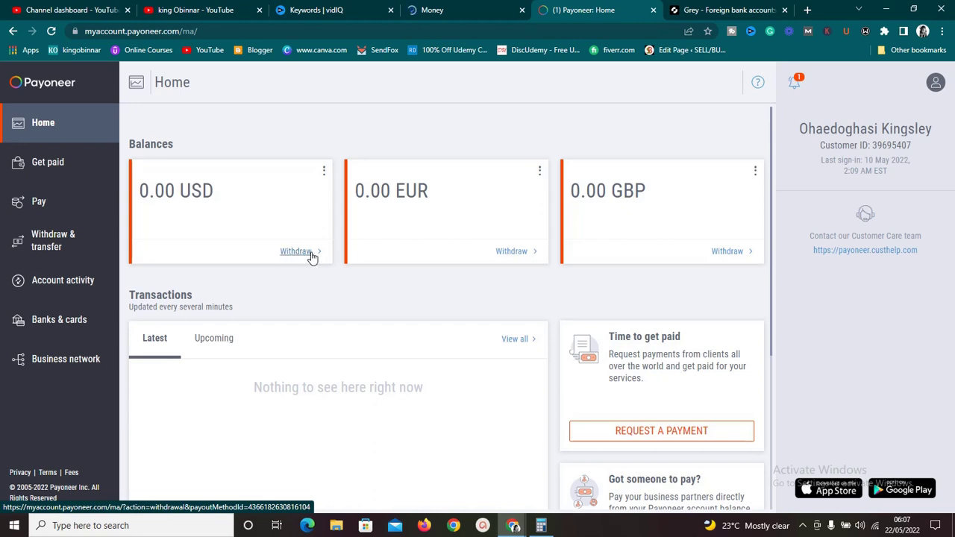
left_click(89, 171)
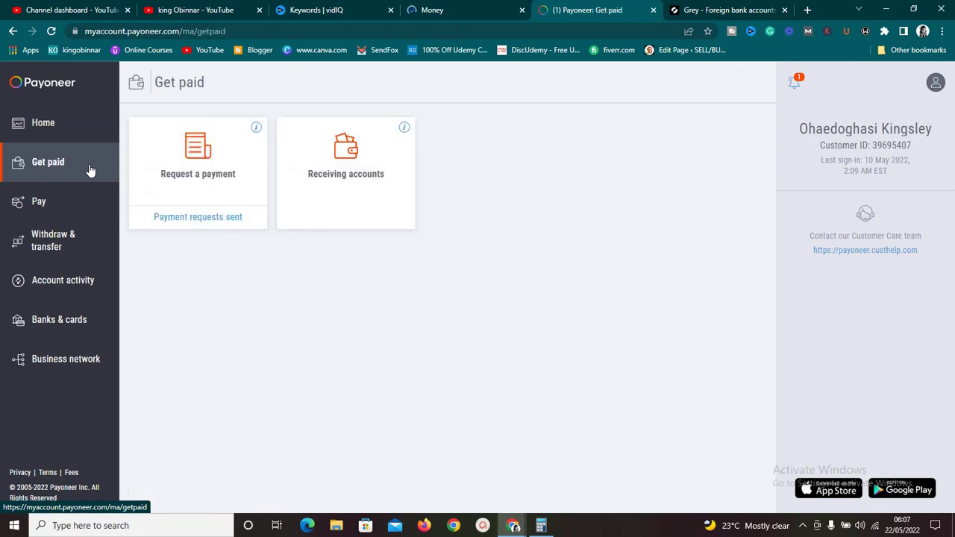
left_click(345, 197)
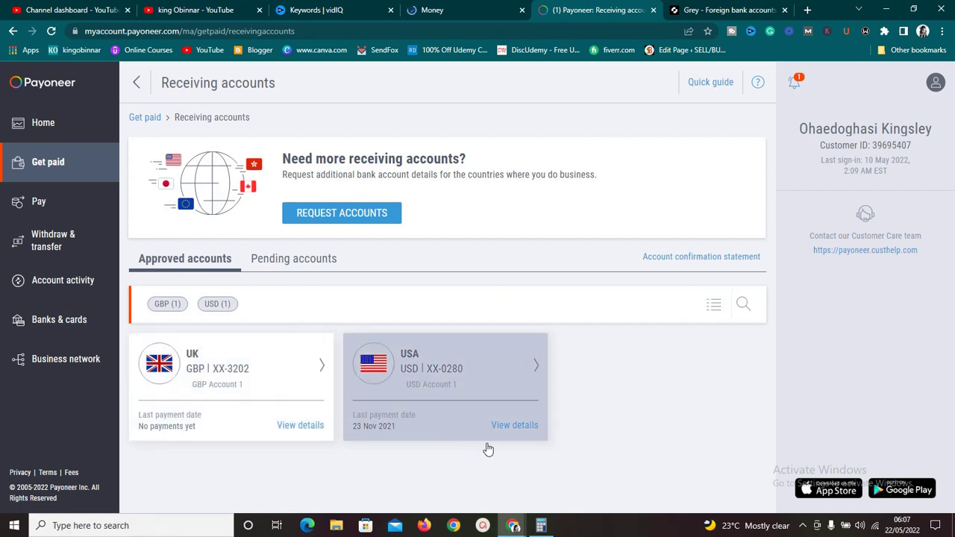
left_click(523, 426)
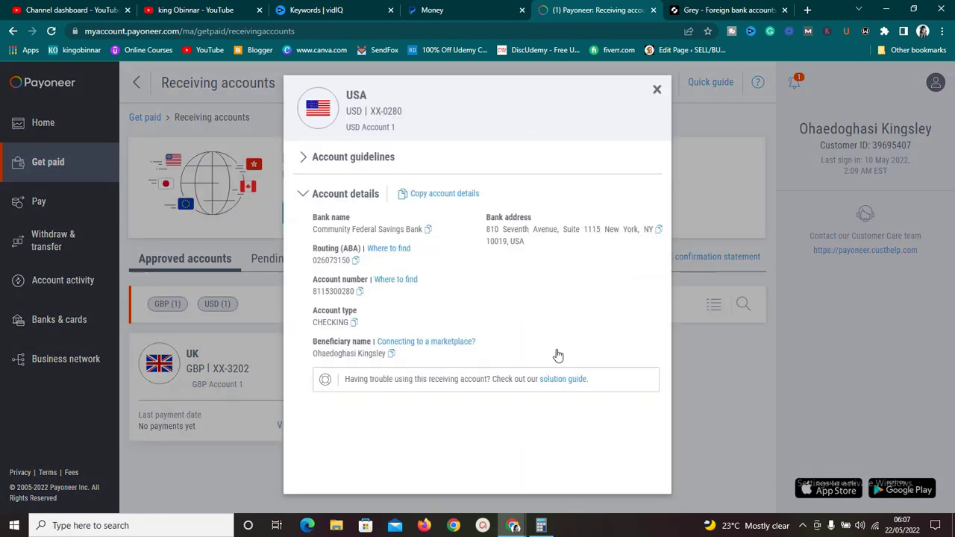
Start linking a new bank in the PayPal wallet, and compare the blank form with Payoneer's USD account details.
left_click(502, 7)
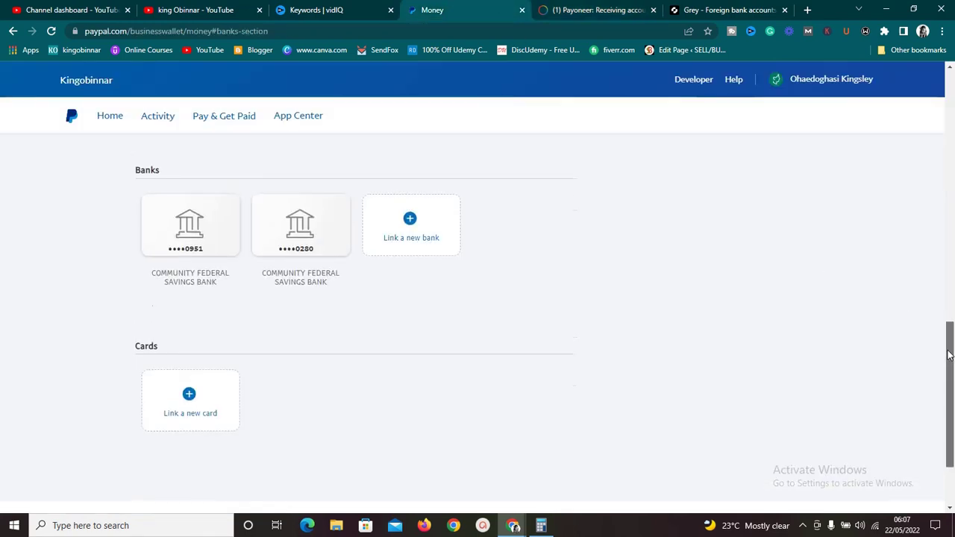
left_click_drag(950, 371, 948, 360)
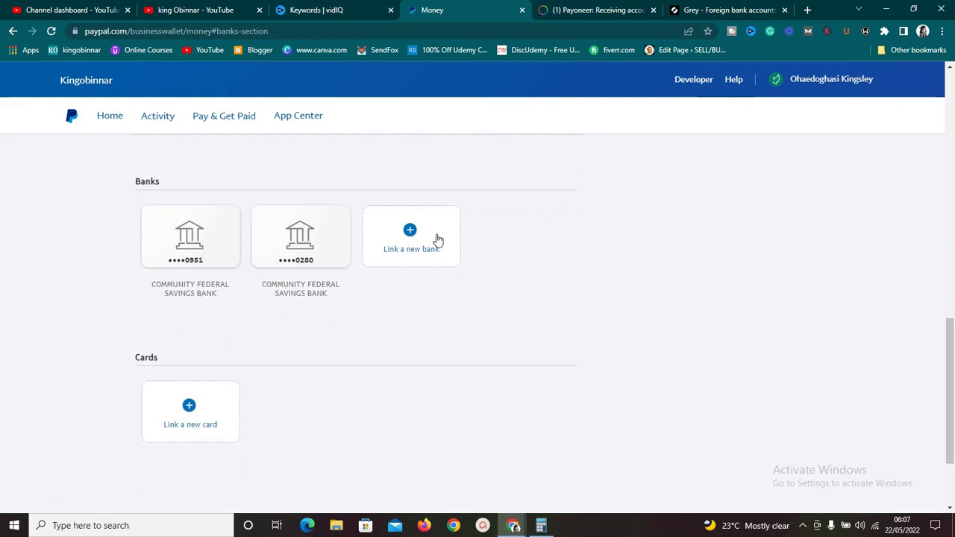
left_click(411, 237)
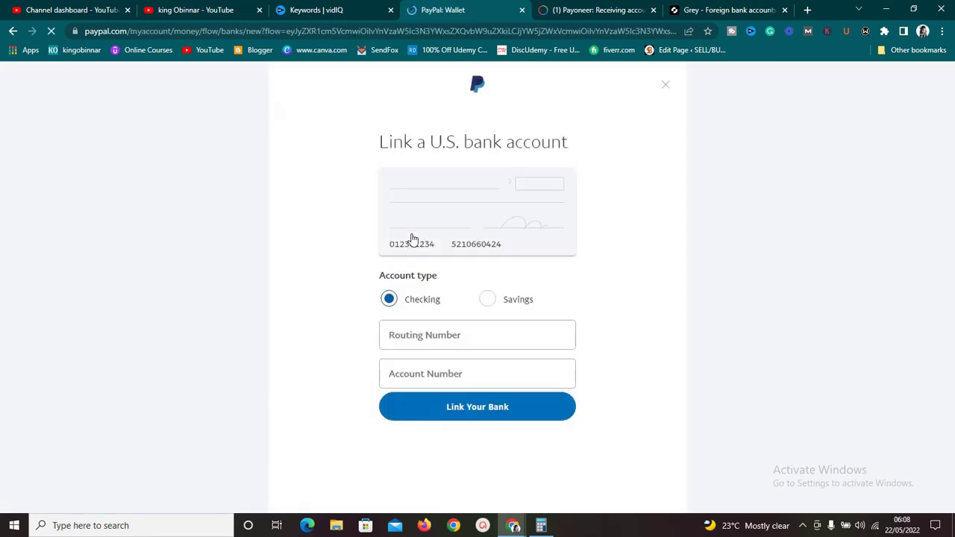
left_click(597, 10)
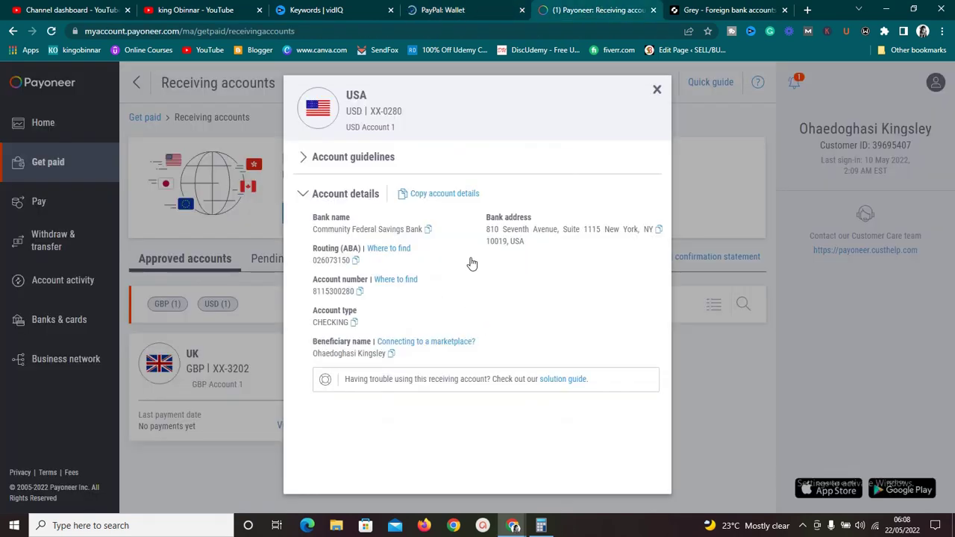
left_click(448, 10)
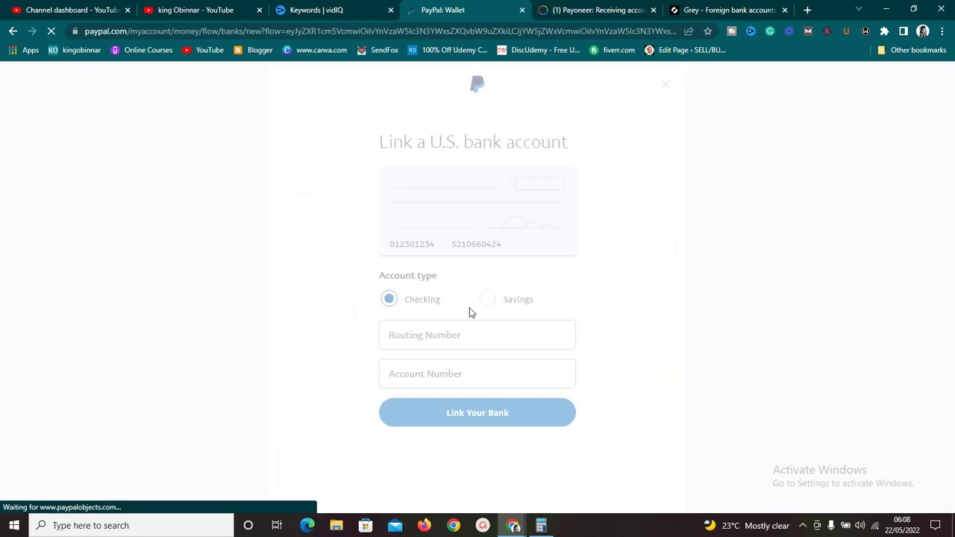
Copy the routing number from Payoneer's USD account details into PayPal's U.S. bank account form.
left_click(579, 9)
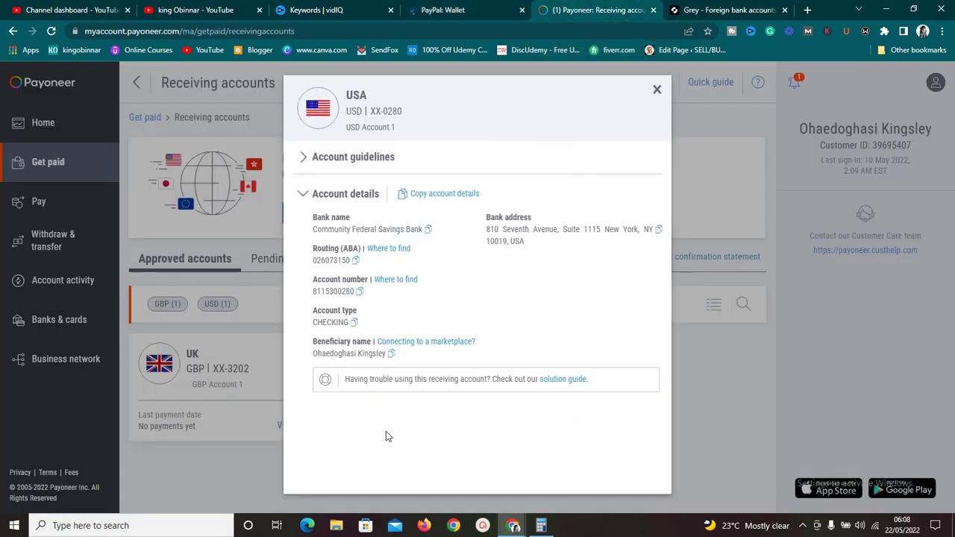
left_click(356, 261)
left_click(488, 9)
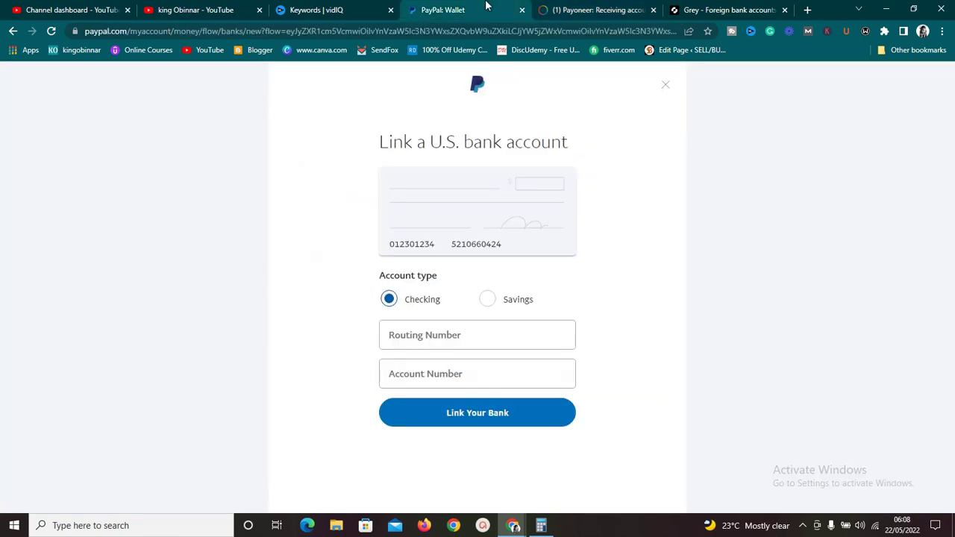
left_click(443, 335)
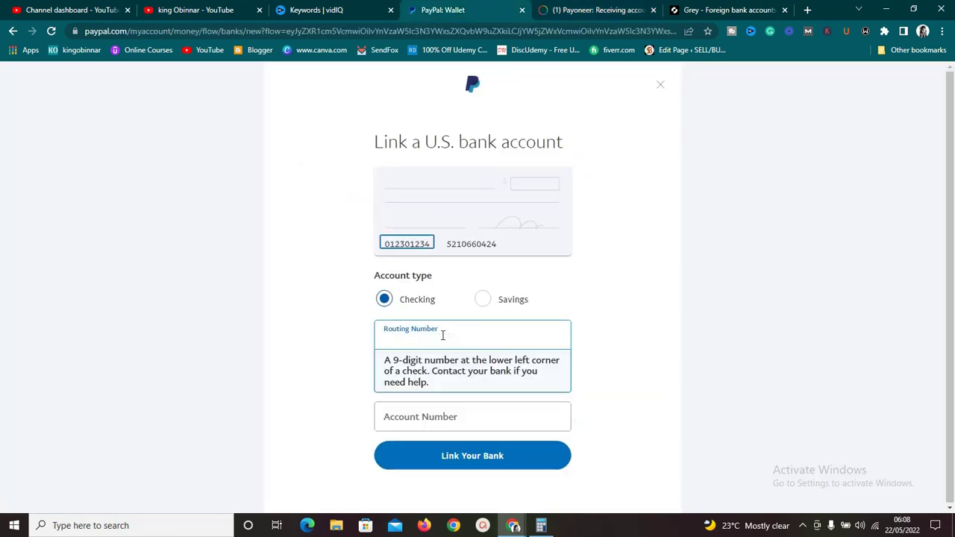
key("ctrl+v")
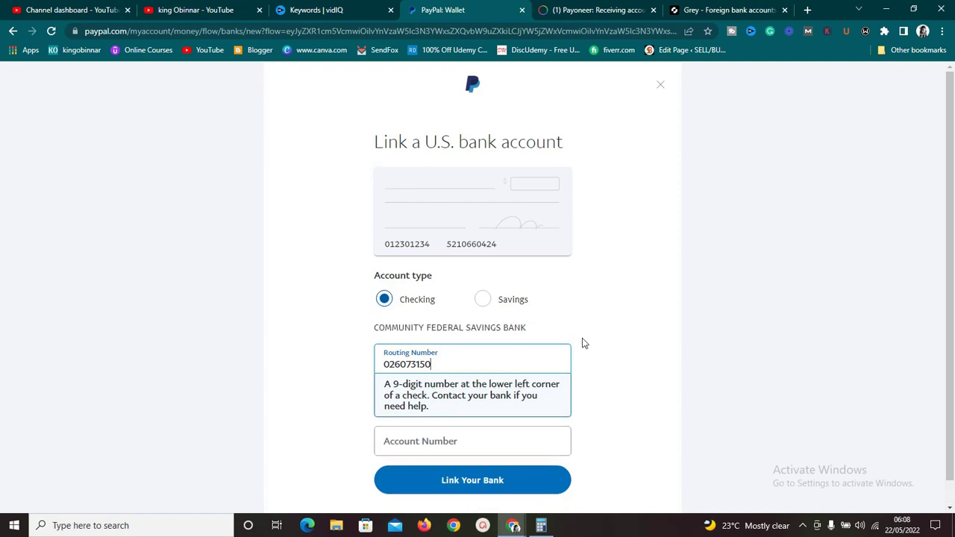
left_click(605, 337)
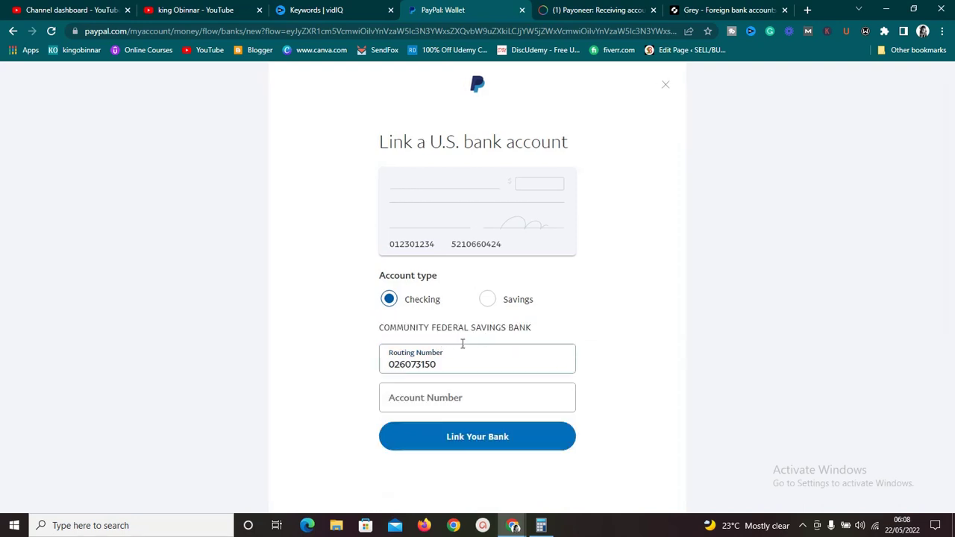
Reopen Payoneer's USD account details and view the solution guide's advice for trouble with PayPal, Stripe or other payment providers.
left_click(577, 10)
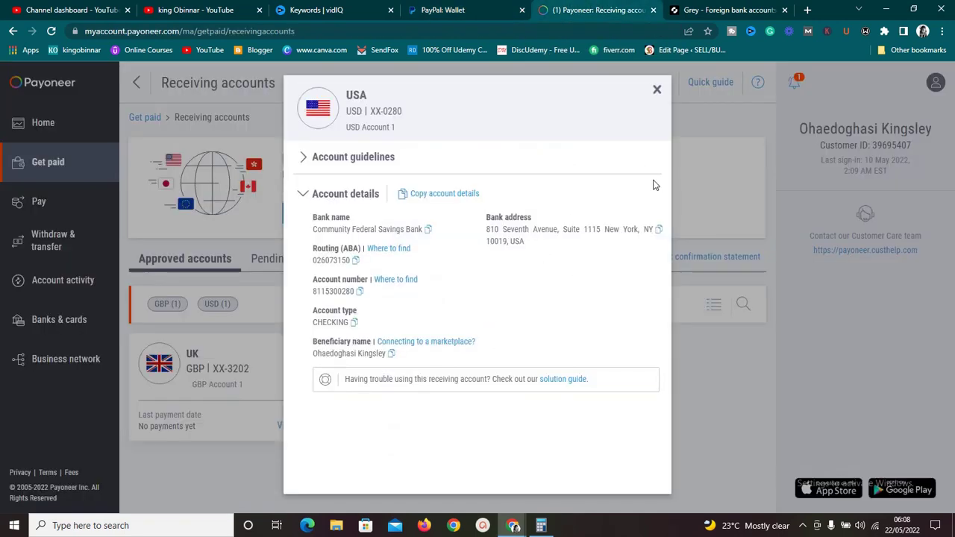
left_click(656, 90)
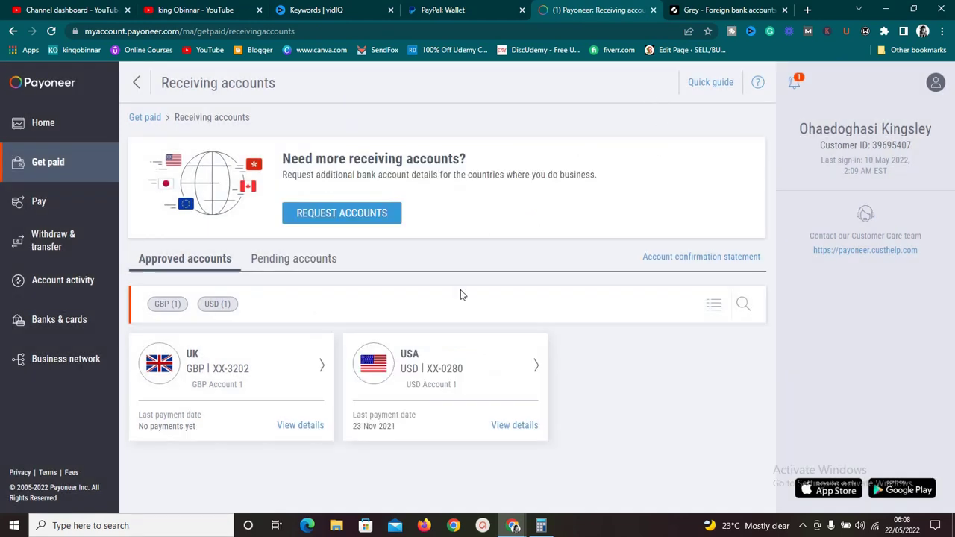
left_click(513, 427)
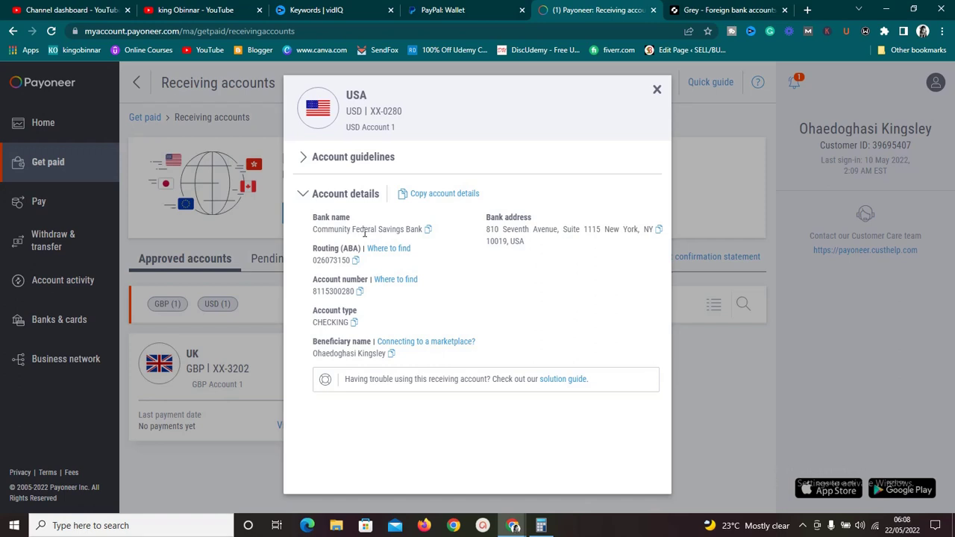
left_click(564, 383)
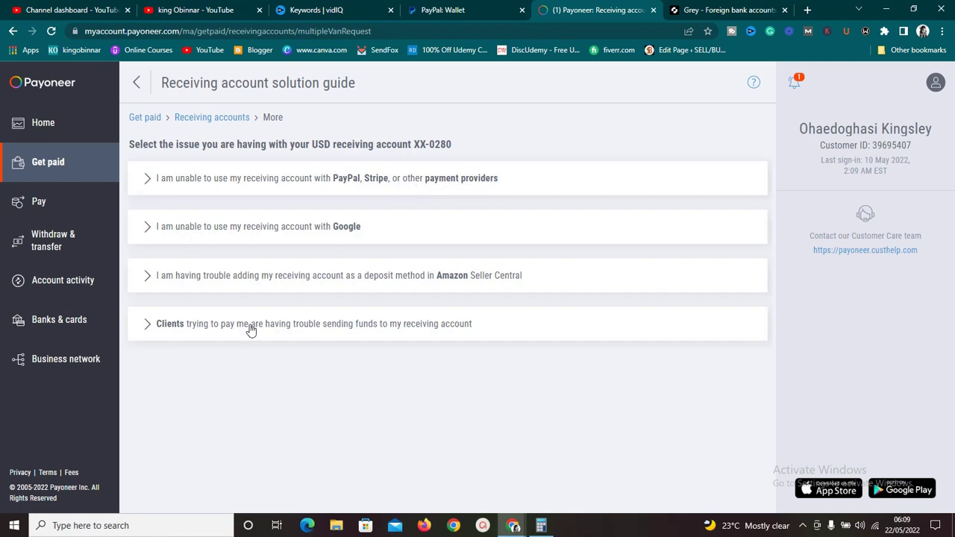
left_click(298, 186)
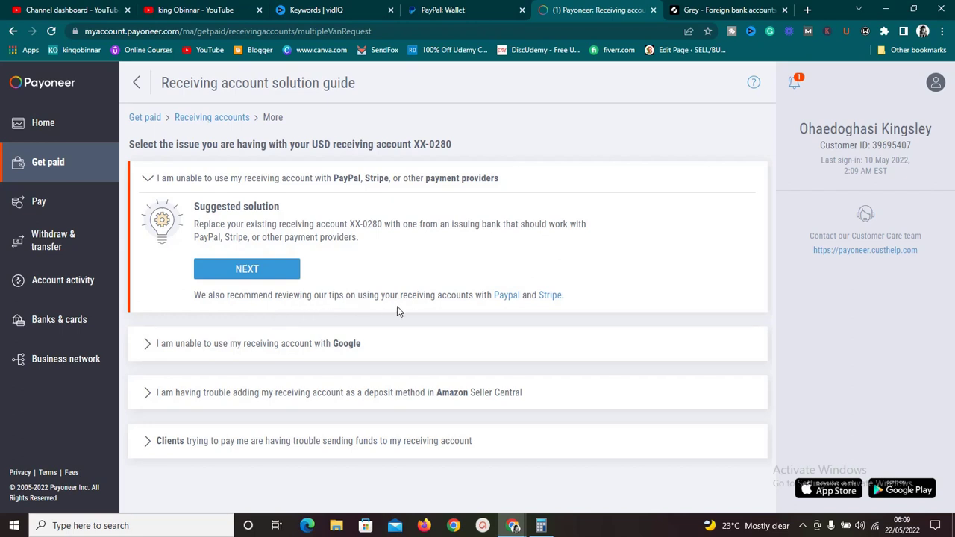
Open Payoneer's tips on using receiving accounts with PayPal in a separate tab and view the FAQ page.
right_click(506, 299)
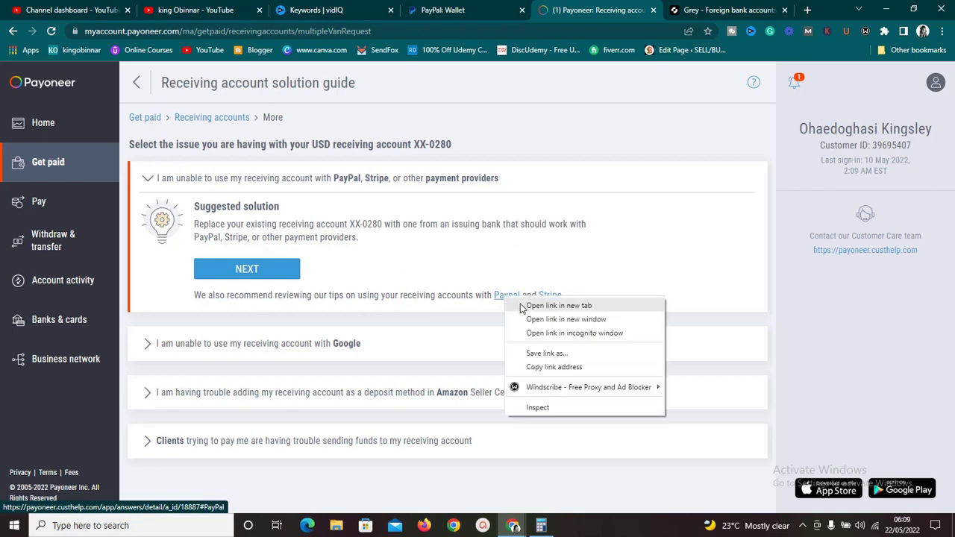
left_click(523, 306)
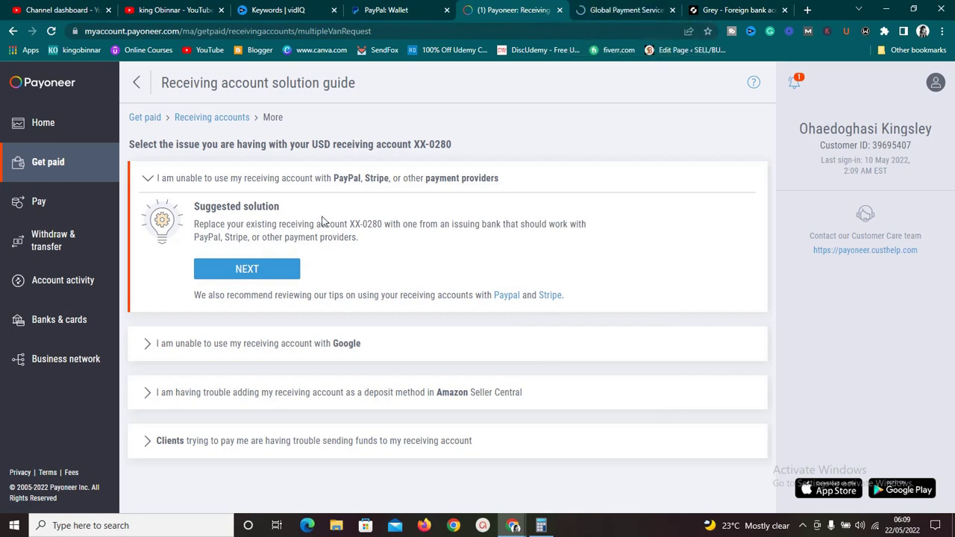
left_click(586, 7)
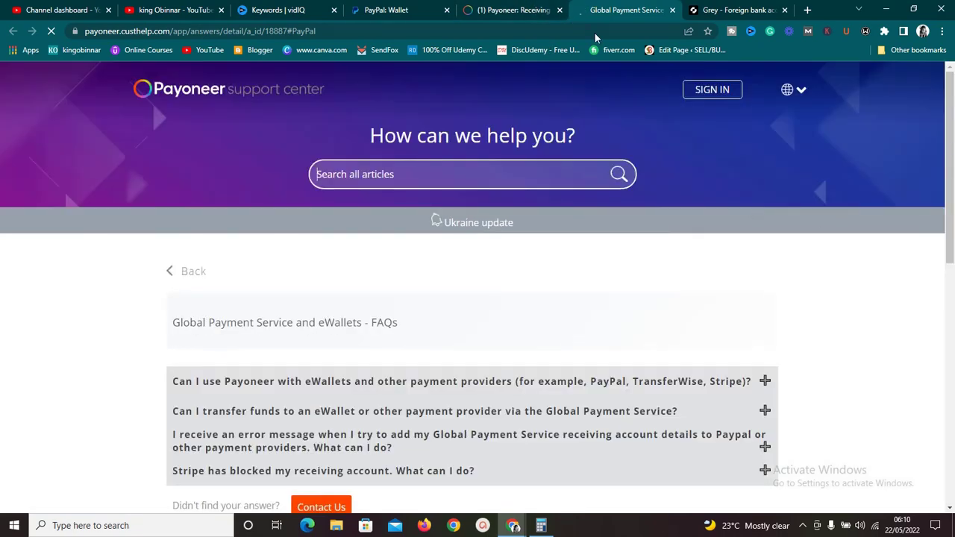
Return to Payoneer's receiving accounts and open the USD account details again.
left_click(474, 8)
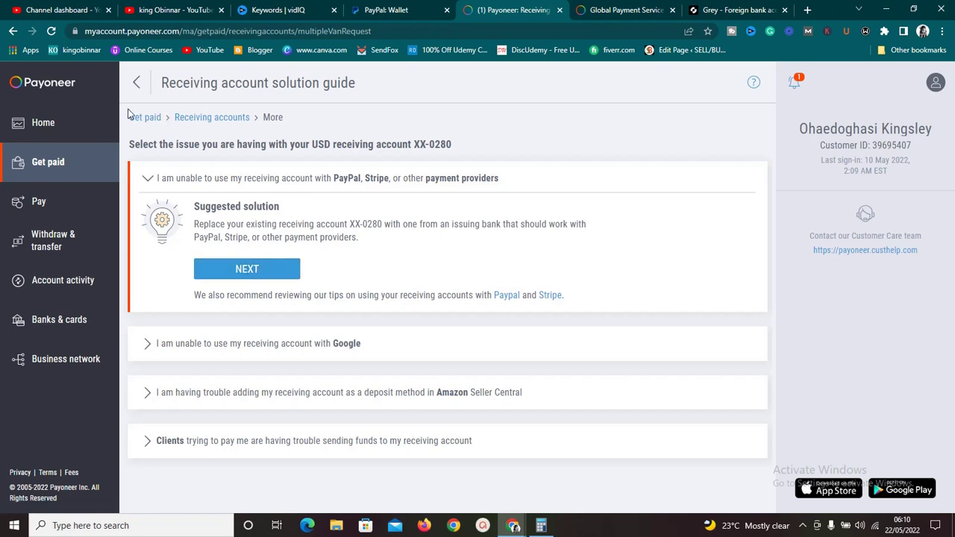
left_click(98, 123)
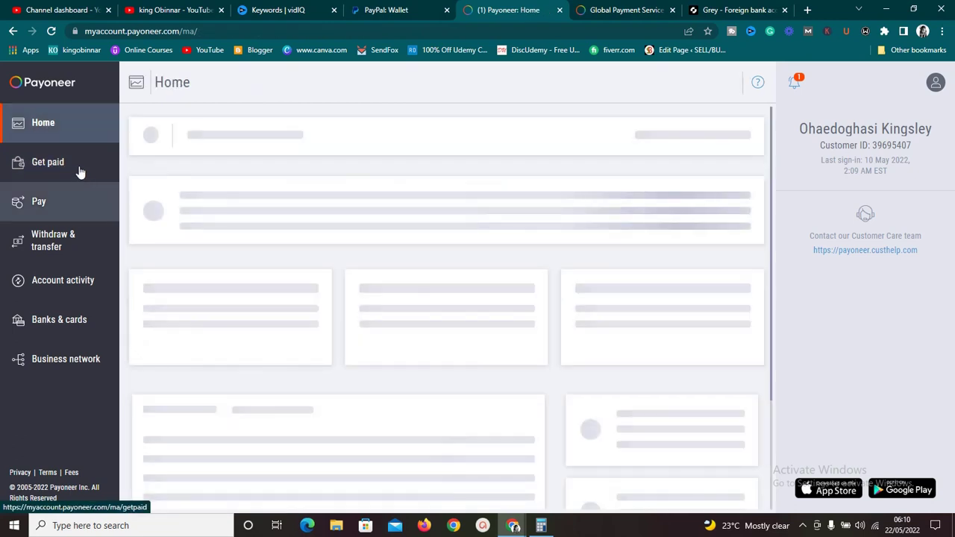
left_click(80, 173)
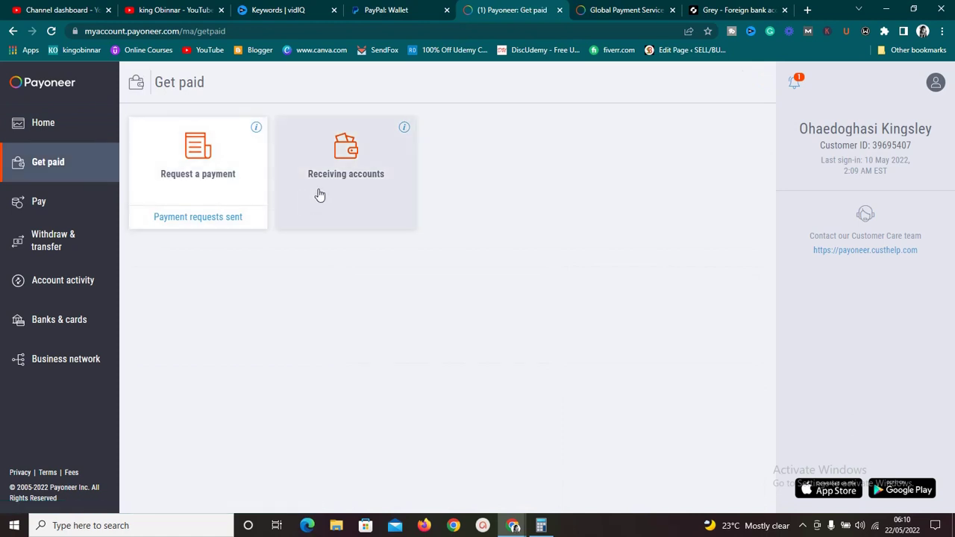
left_click(319, 196)
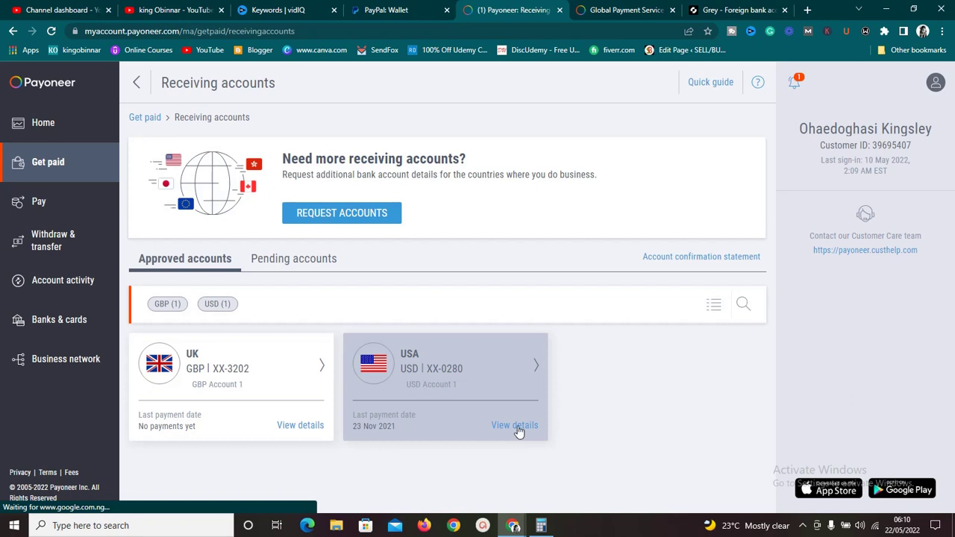
left_click(516, 427)
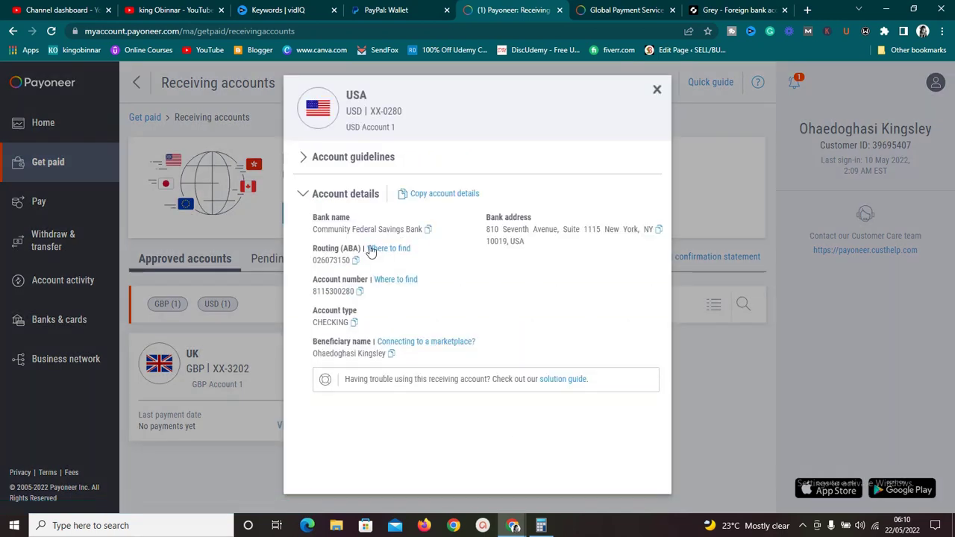
Copy the account number from Payoneer's USD account details into PayPal's U.S. bank account form.
left_click(407, 9)
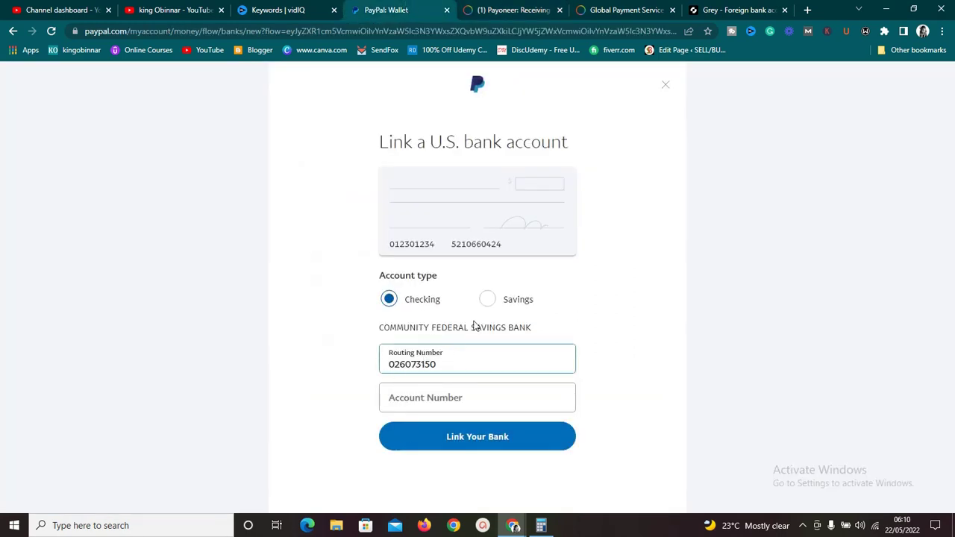
left_click(523, 12)
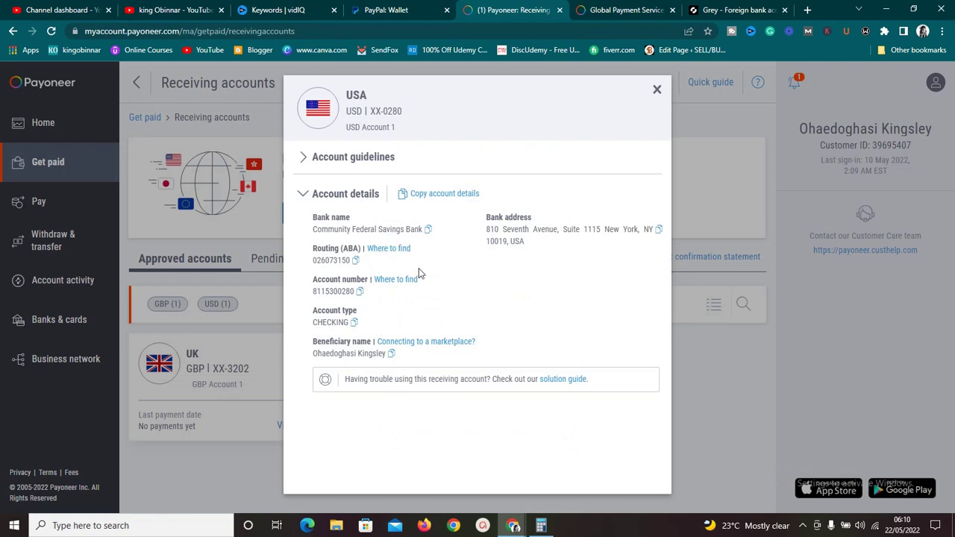
left_click(359, 291)
left_click(403, 9)
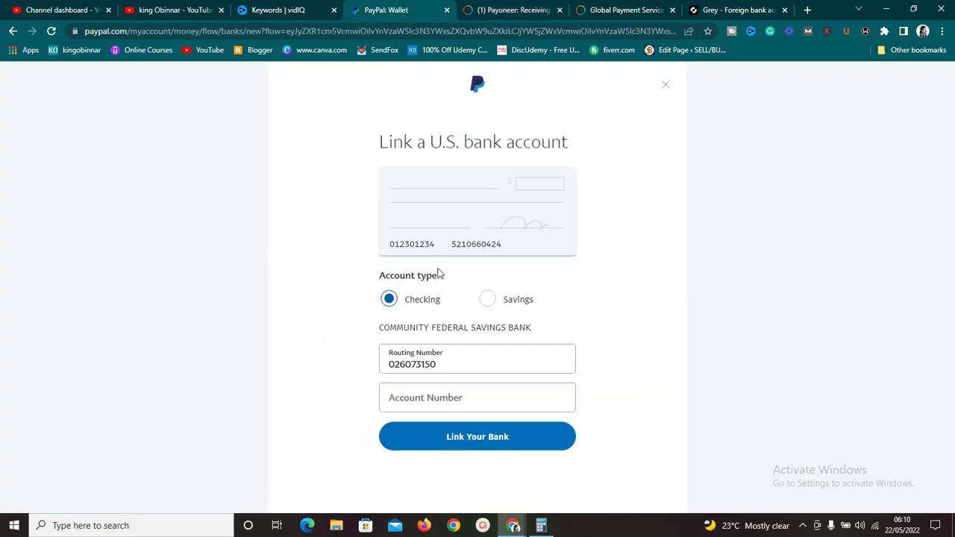
left_click(388, 397)
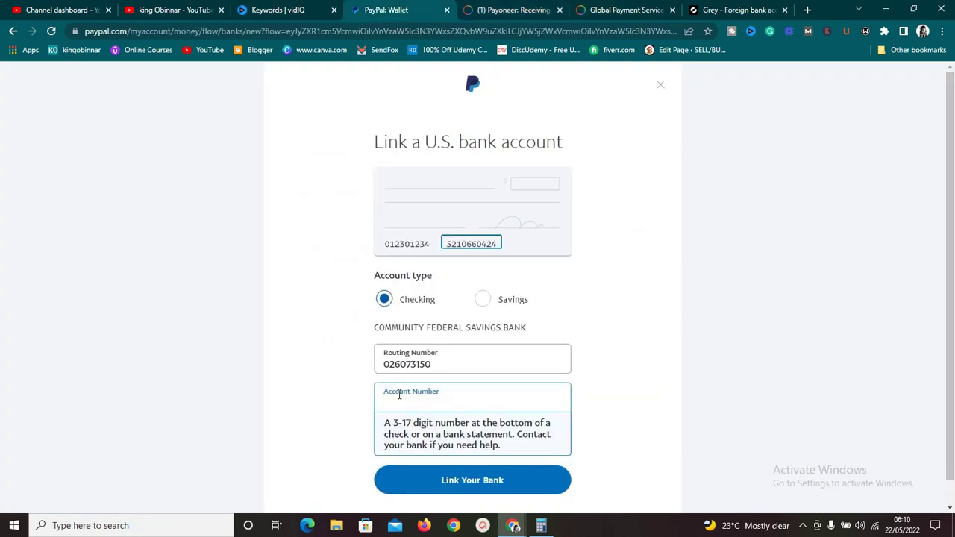
key("ctrl+v")
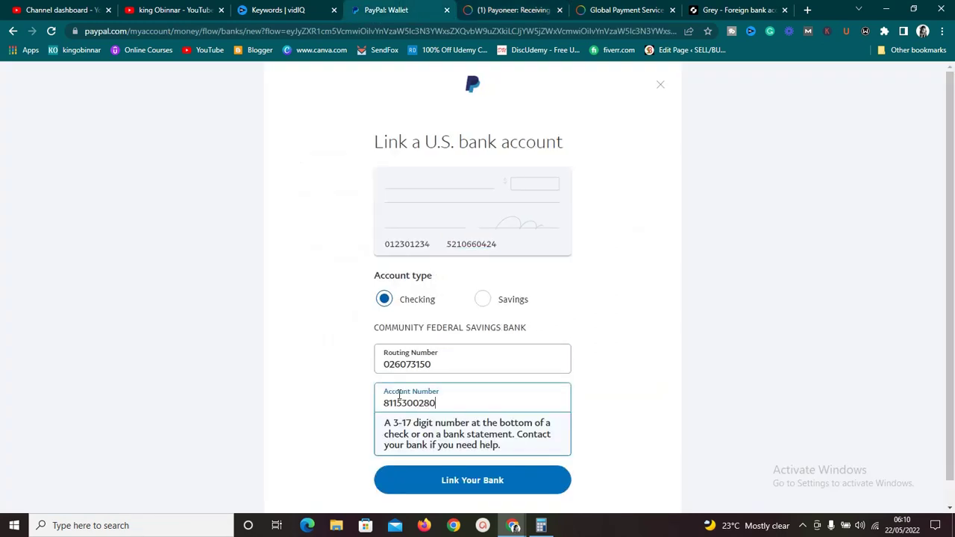
left_click(625, 382)
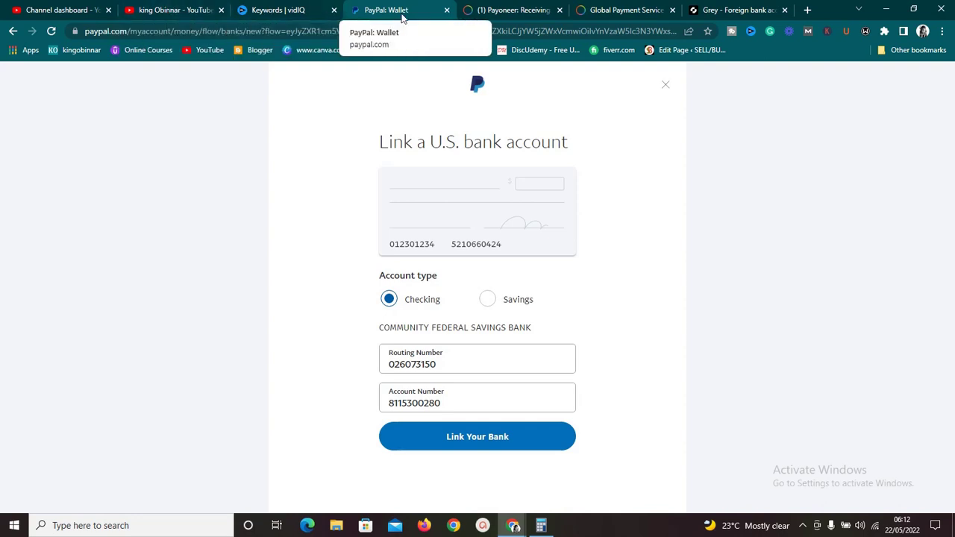
Close PayPal's bank account form without submitting it, and switch back to Payoneer's USD account details.
left_click(667, 88)
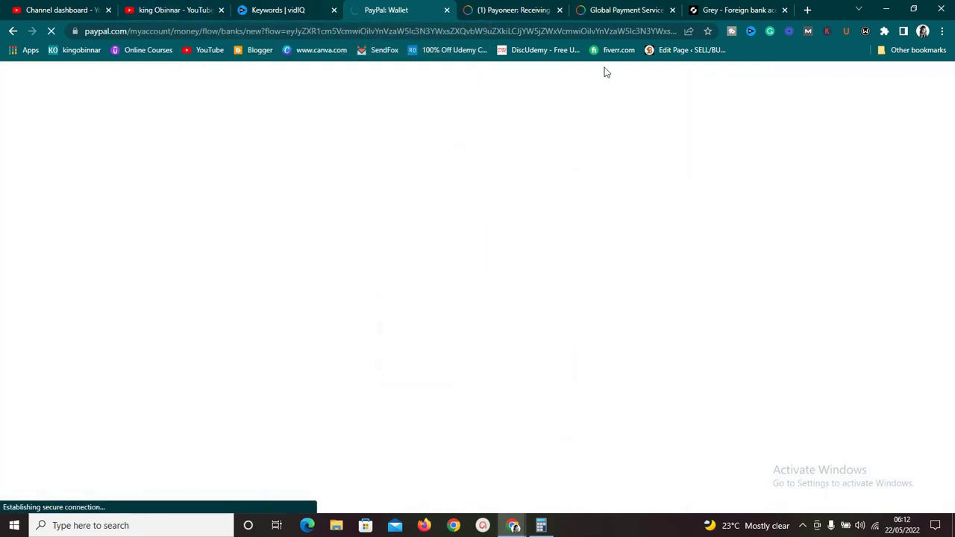
left_click(491, 9)
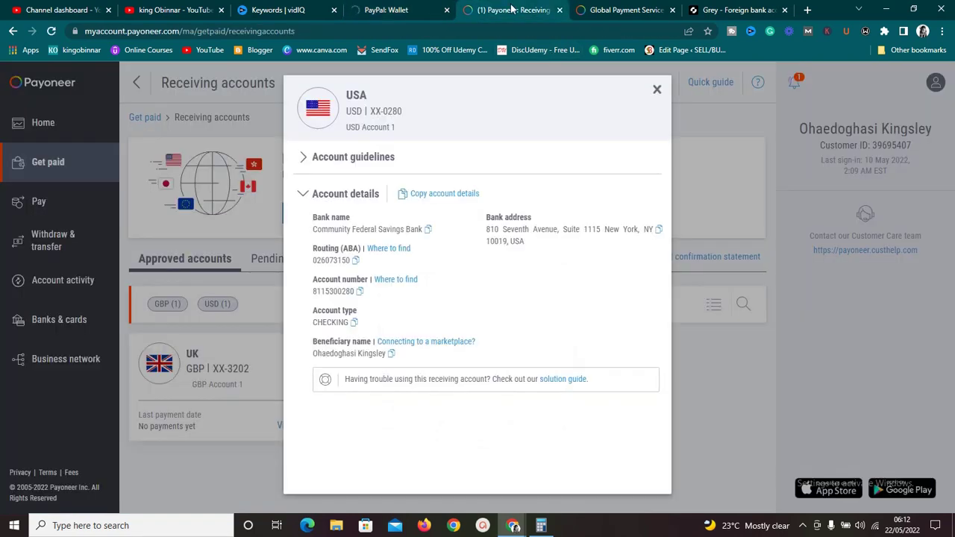
Switch to the Grey dashboard and review its currency balances and current conversion rates.
left_click(705, 9)
left_click(418, 6)
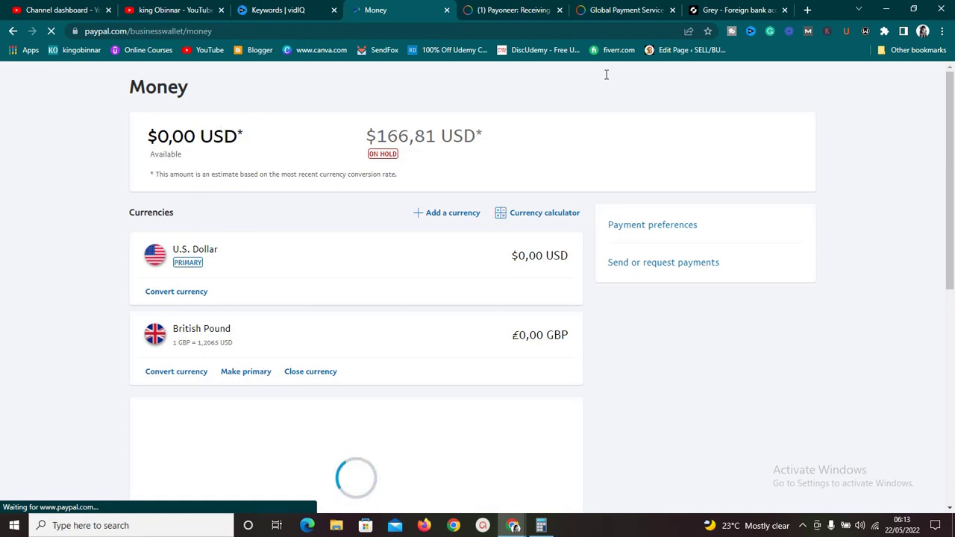
left_click(731, 8)
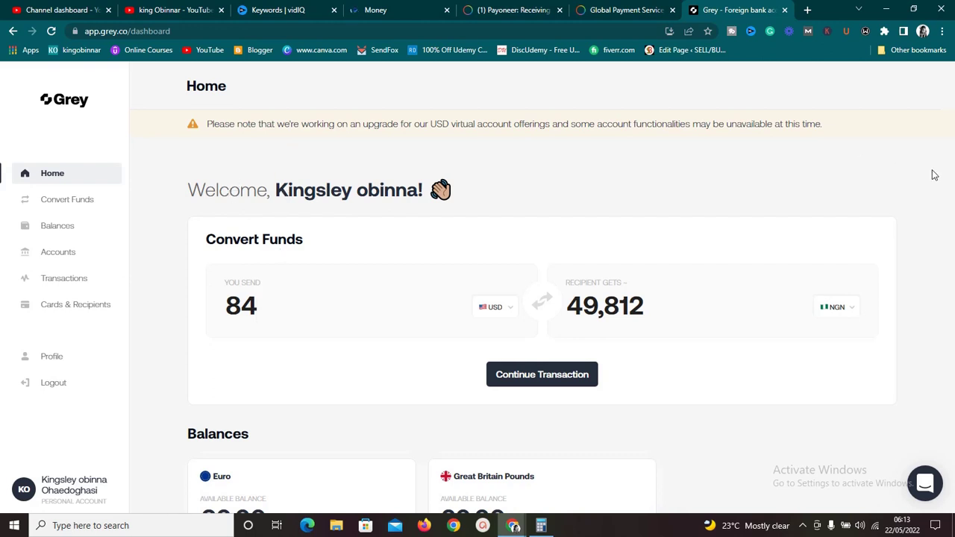
scroll(933, 174, "down", 5)
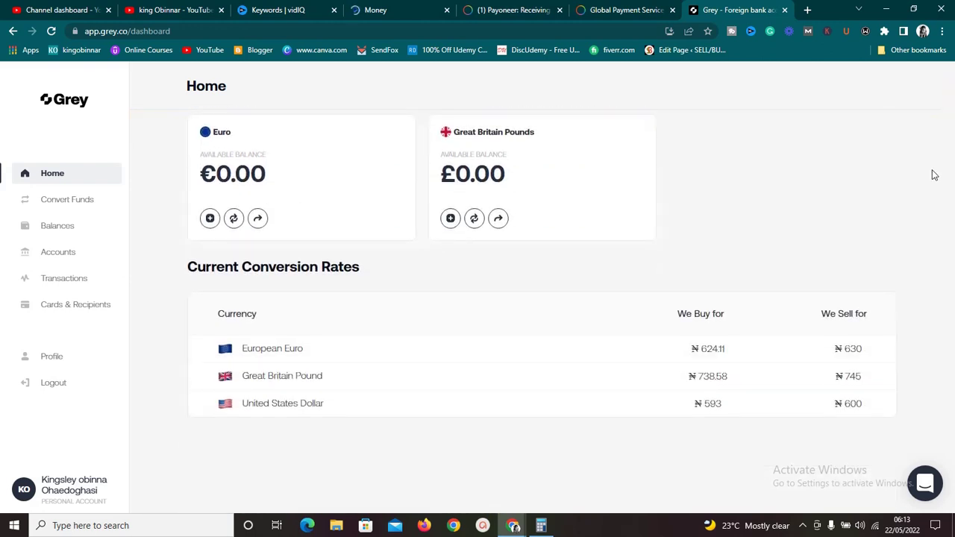
scroll(933, 174, "up", 5)
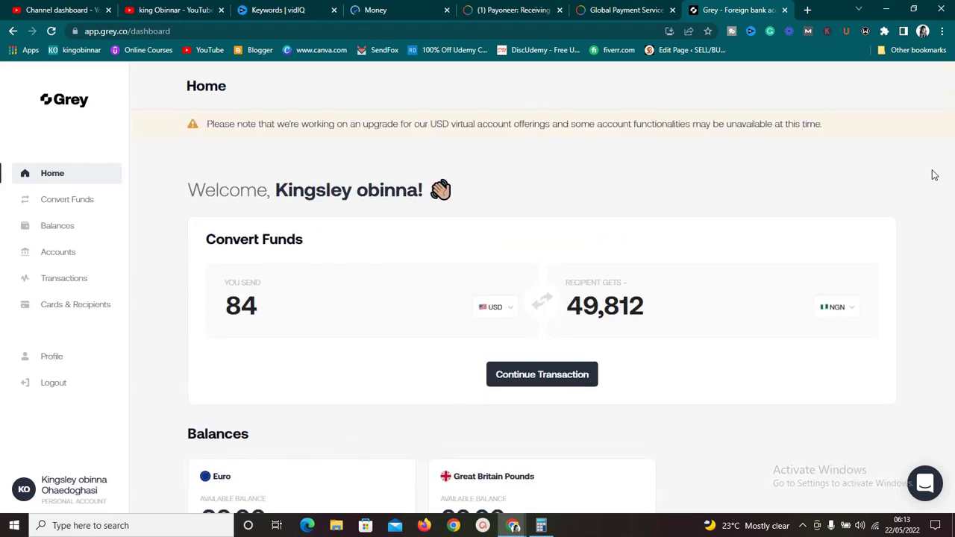
scroll(933, 174, "down", 5)
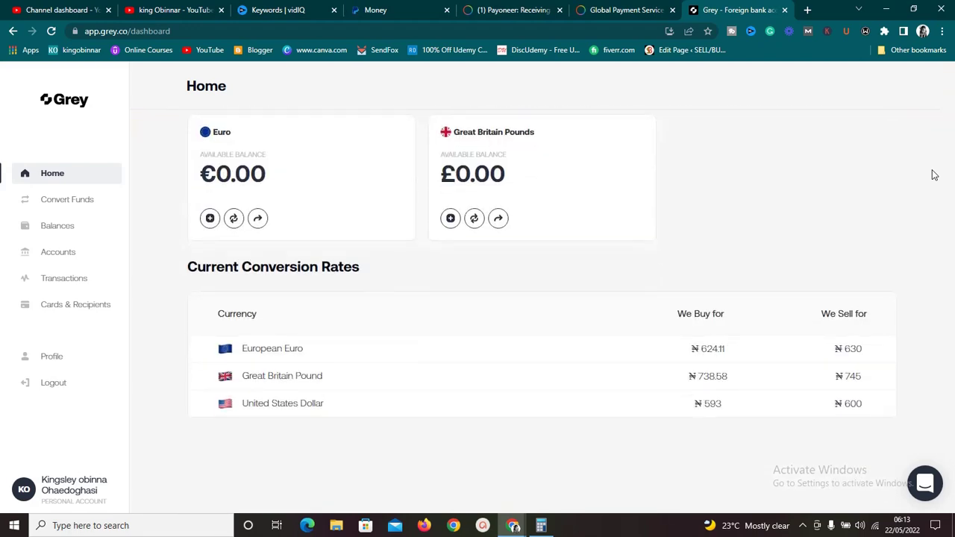
scroll(933, 174, "up", 2)
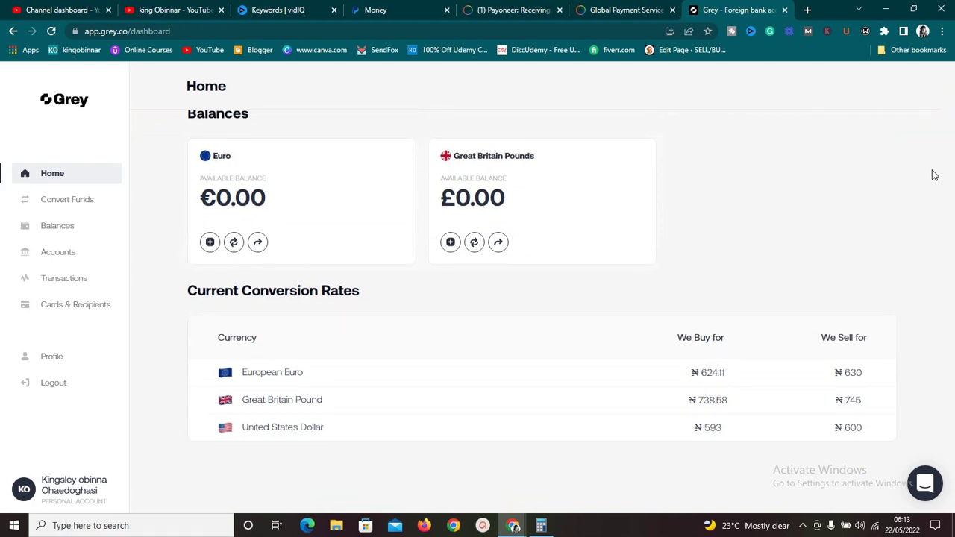
scroll(932, 174, "up", 3)
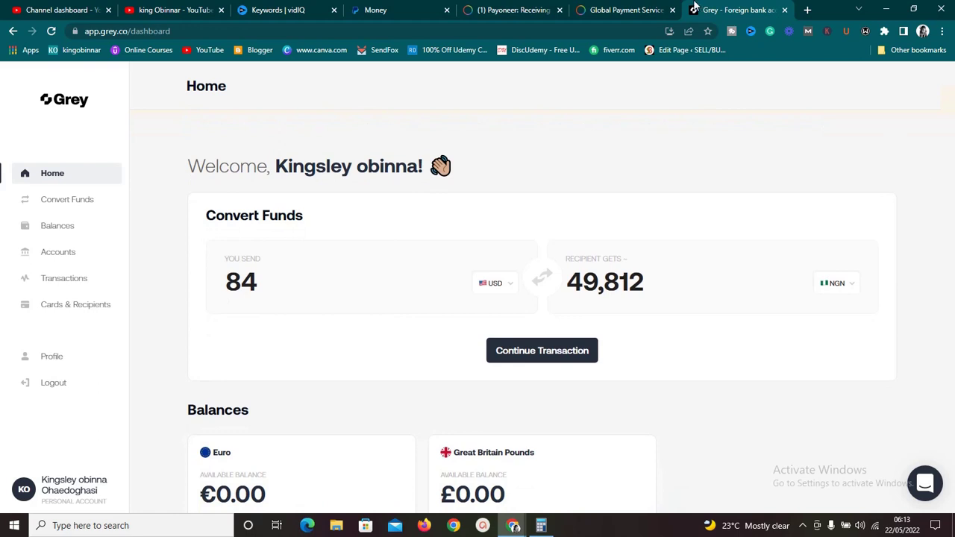
Return to Payoneer, close the USD account details, and open the transactions list from the account activity.
left_click(485, 9)
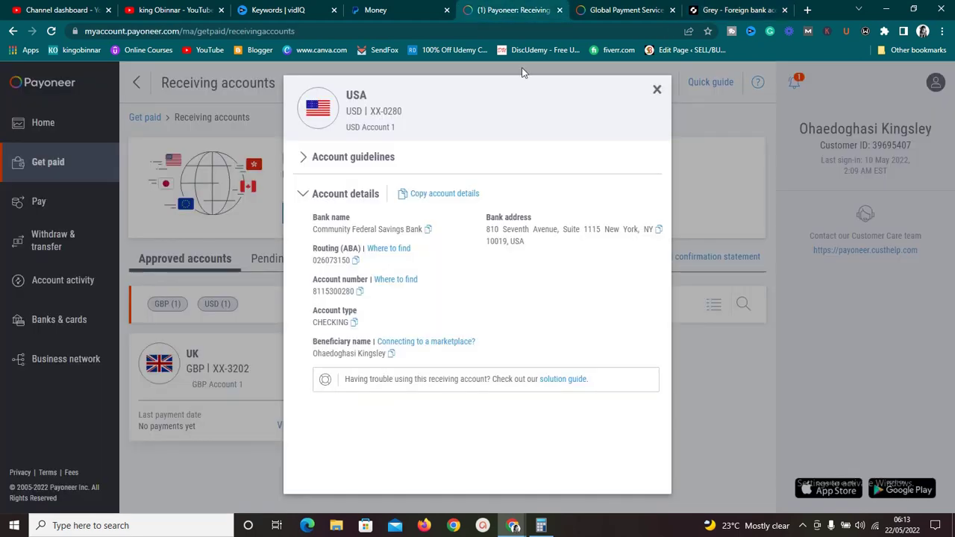
left_click(658, 90)
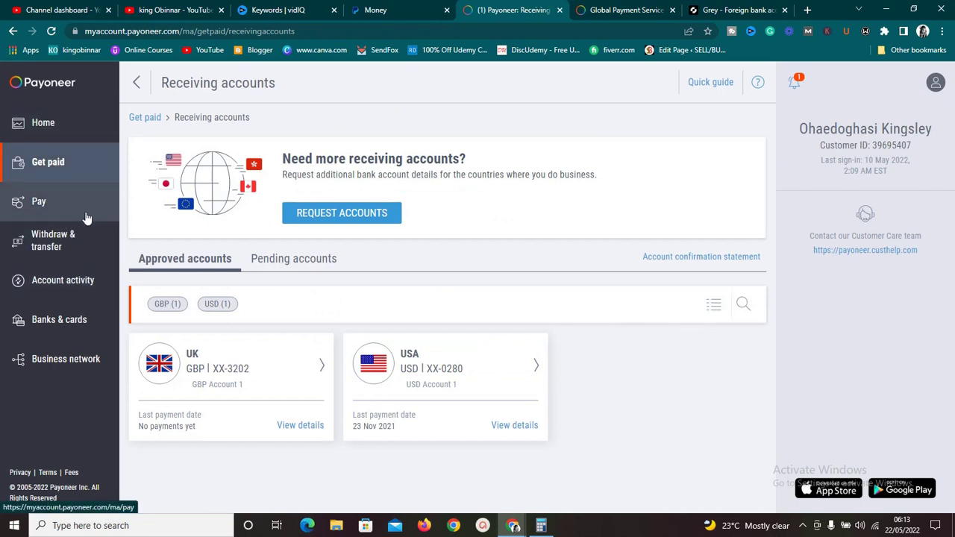
left_click(69, 294)
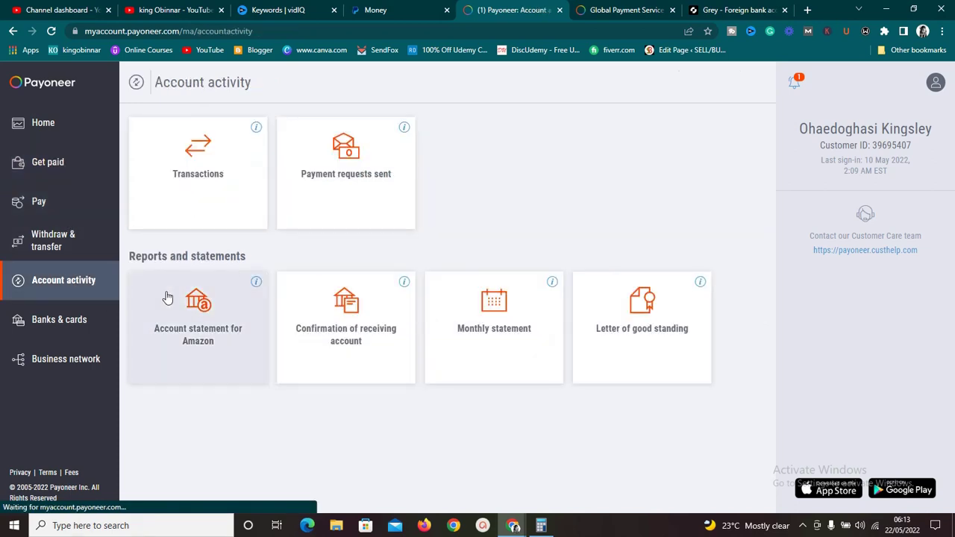
left_click(213, 186)
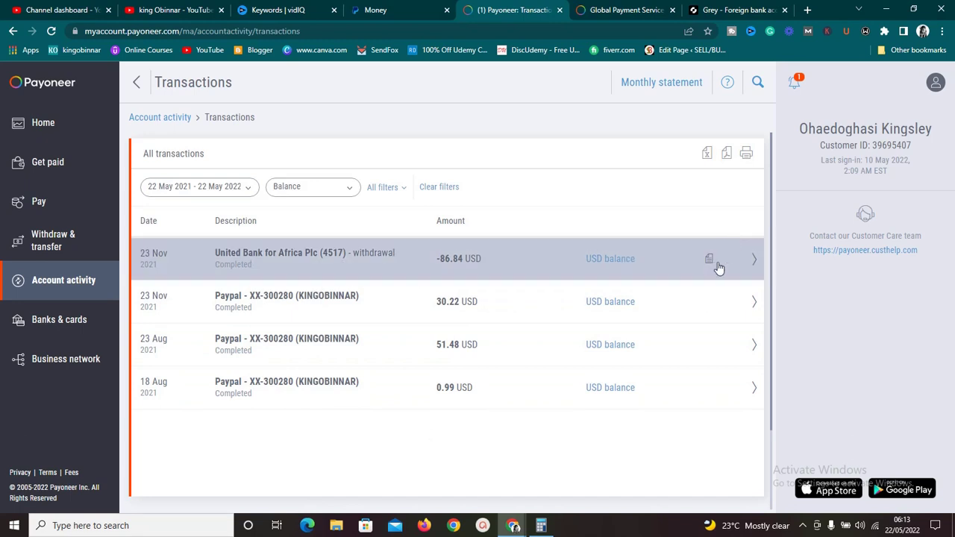
Open the details of the 23 Nov 2021 United Bank for Africa withdrawal and examine its transfer amount, exchange rate and timeline.
left_click(746, 266)
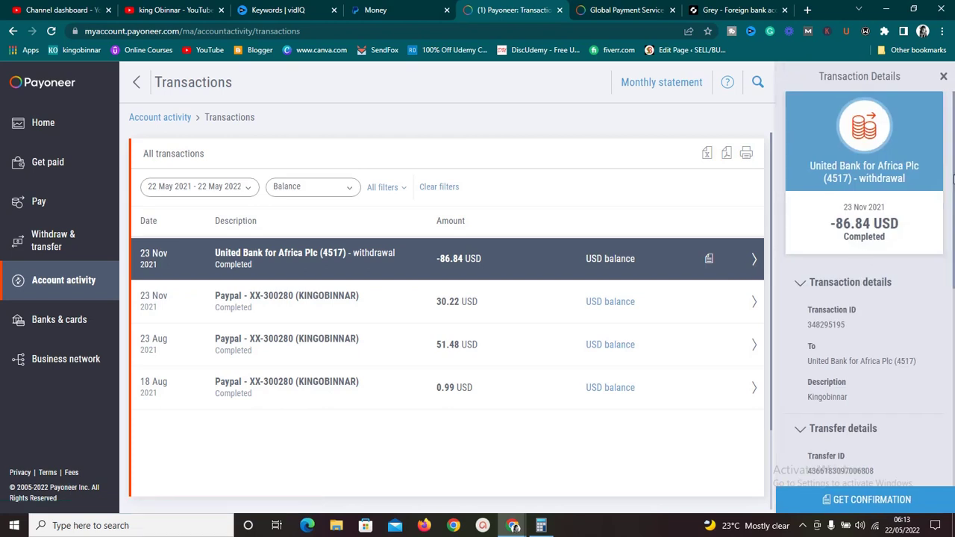
left_click_drag(953, 177, 953, 409)
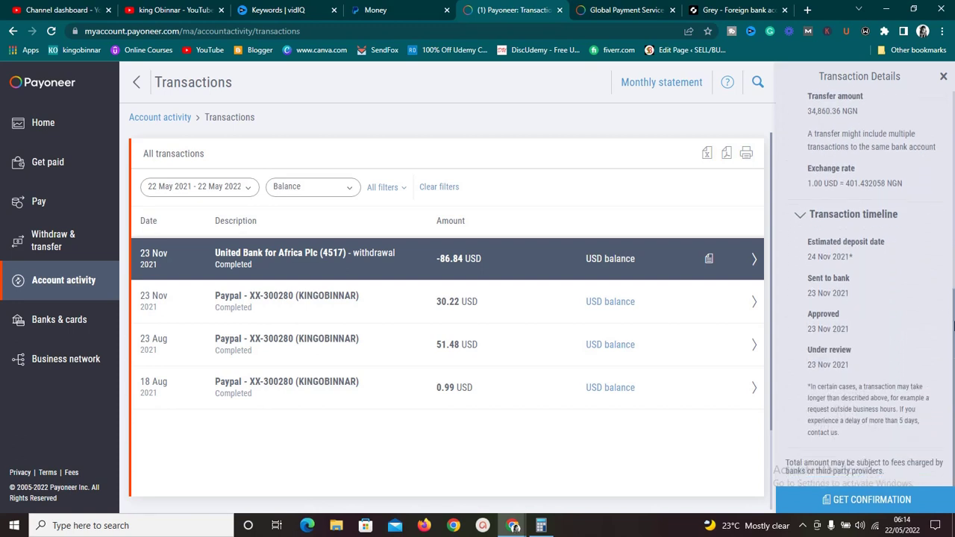
scroll(843, 235, "up", 2)
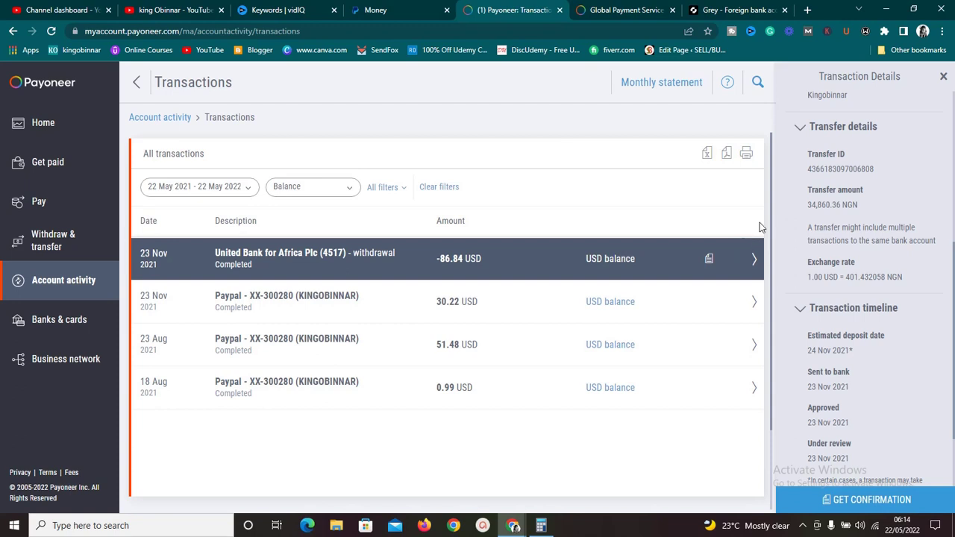
Switch to Grey and check which source currencies the Convert Funds calculator offers, keeping USD selected.
left_click(705, 9)
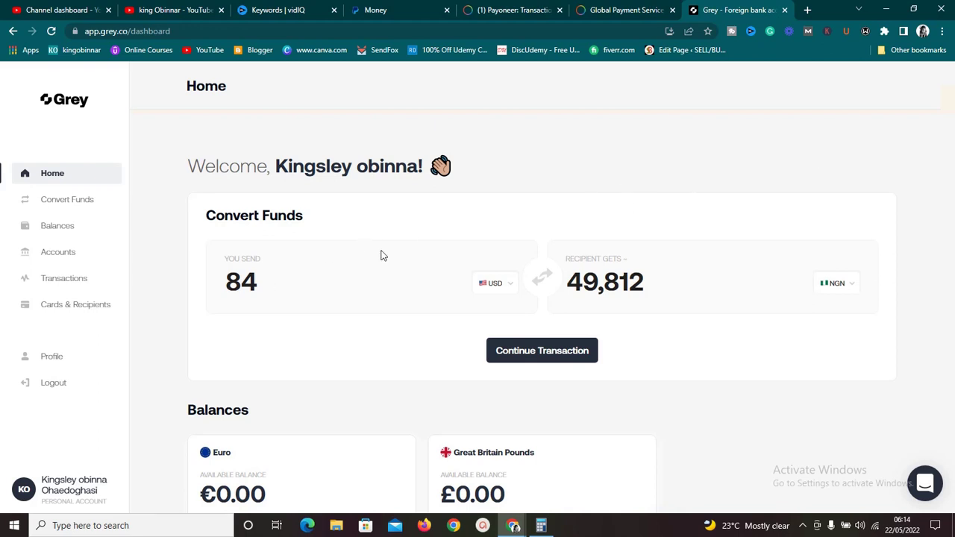
left_click(511, 291)
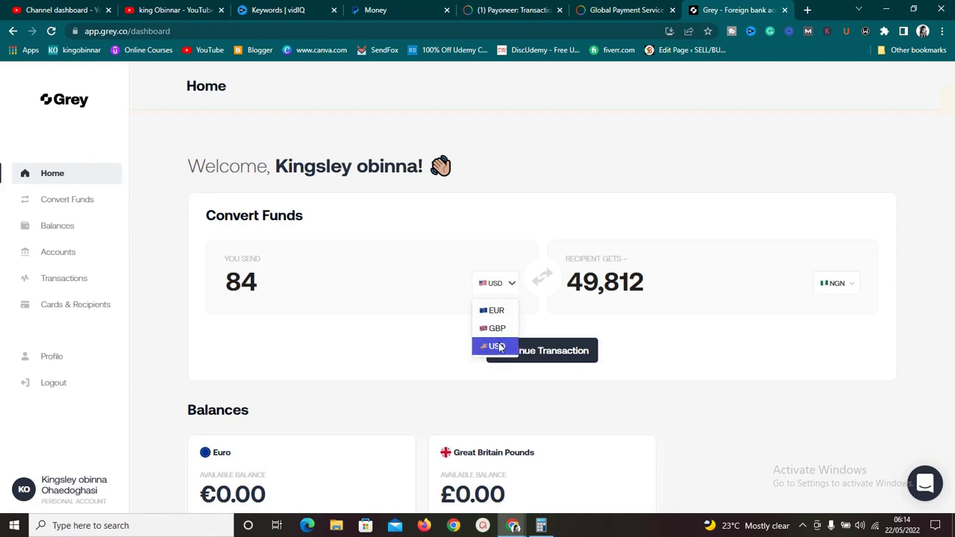
left_click(640, 282)
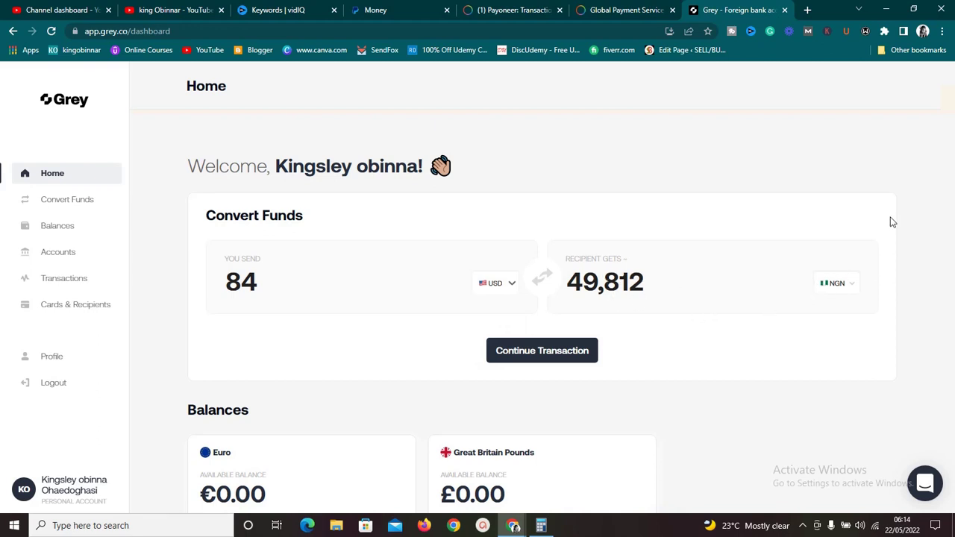
Review Grey's naira buying and selling rates for euro, pound and US dollar, and return to the Convert Funds calculator.
scroll(908, 225, "down", 5)
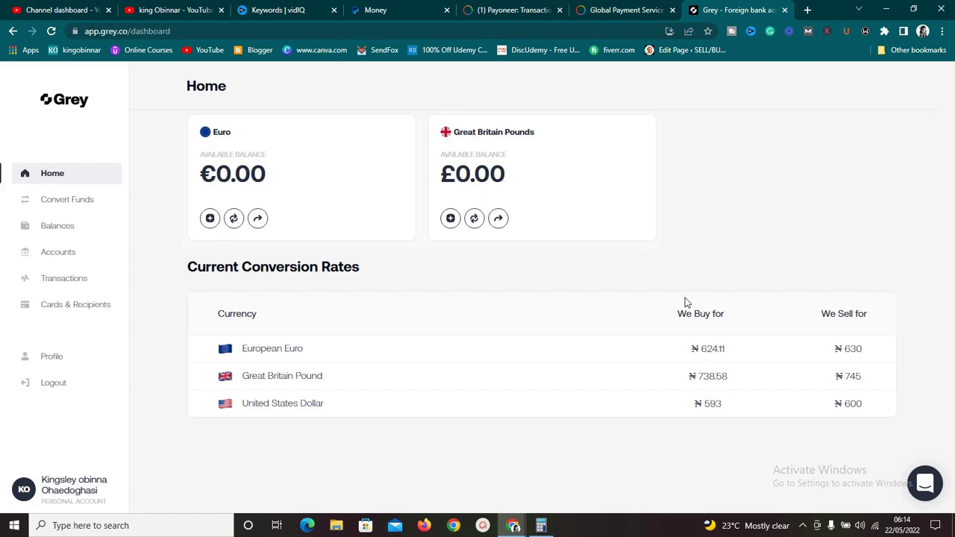
scroll(720, 259, "up", 2)
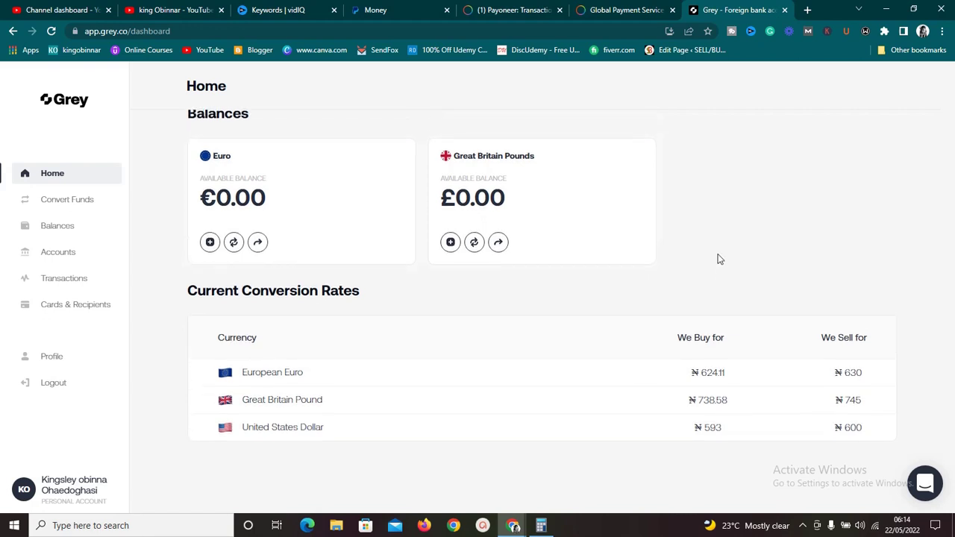
scroll(720, 259, "down", 1)
scroll(720, 259, "up", 2)
scroll(720, 259, "up", 4)
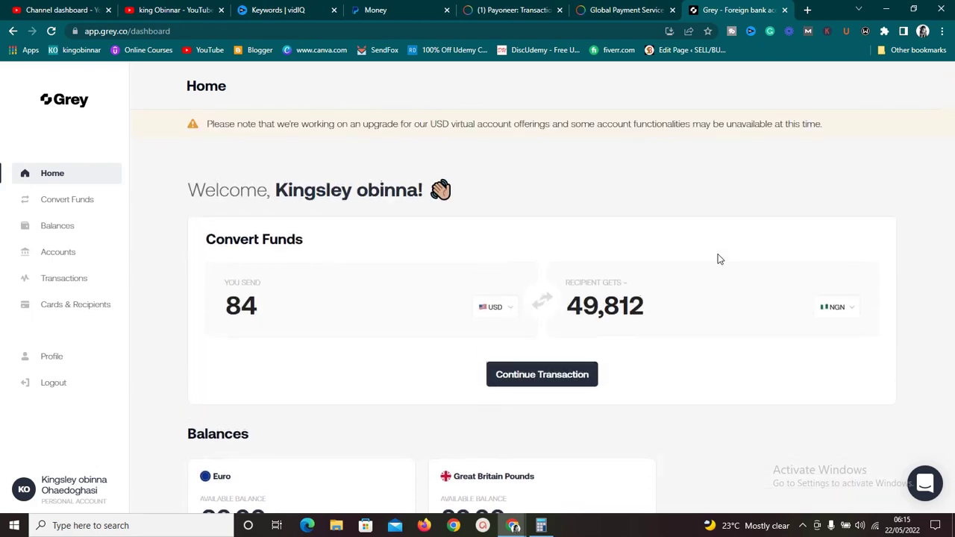
left_click(374, 10)
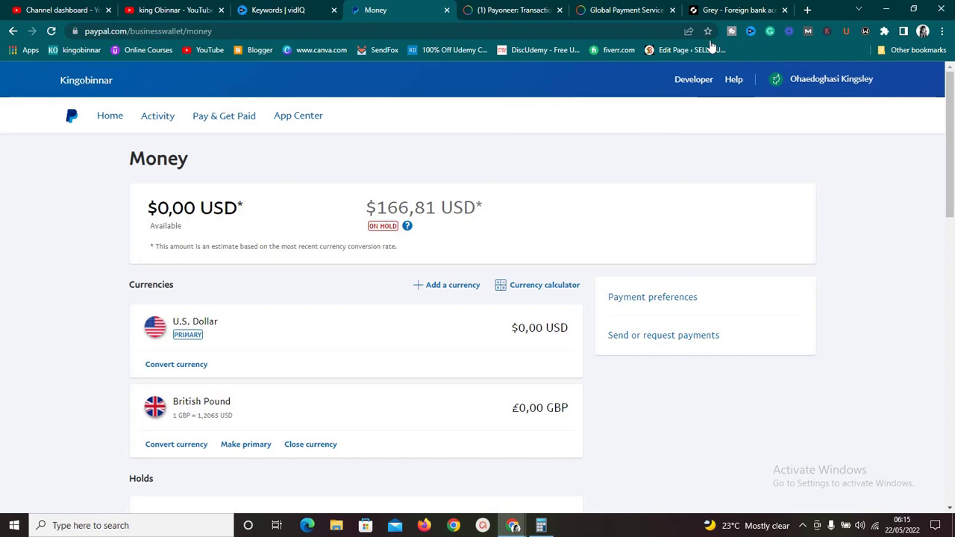
left_click(735, 9)
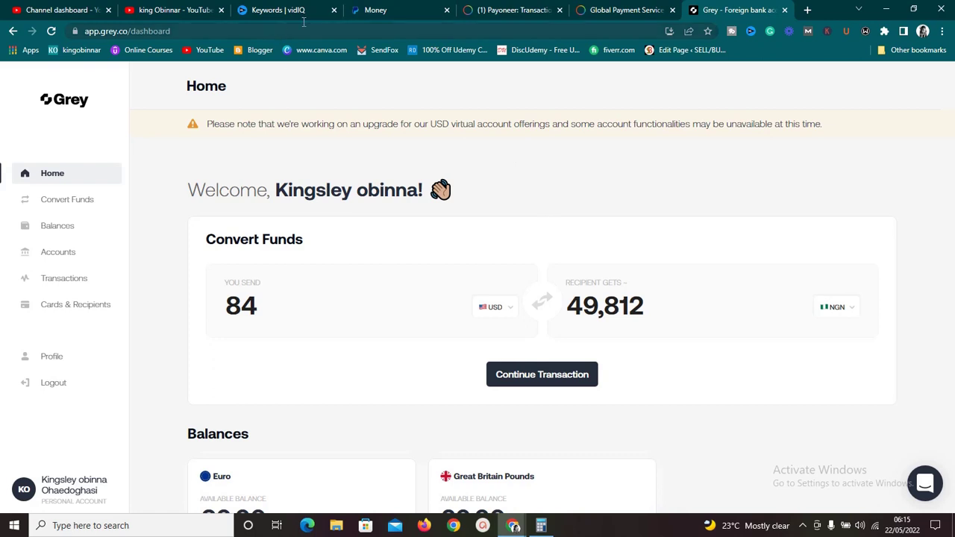
left_click(382, 6)
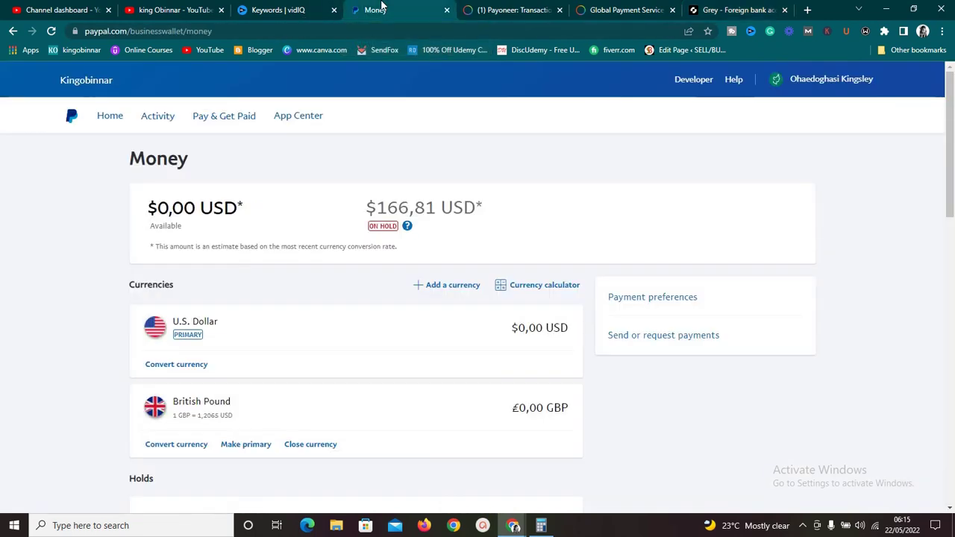
left_click(739, 9)
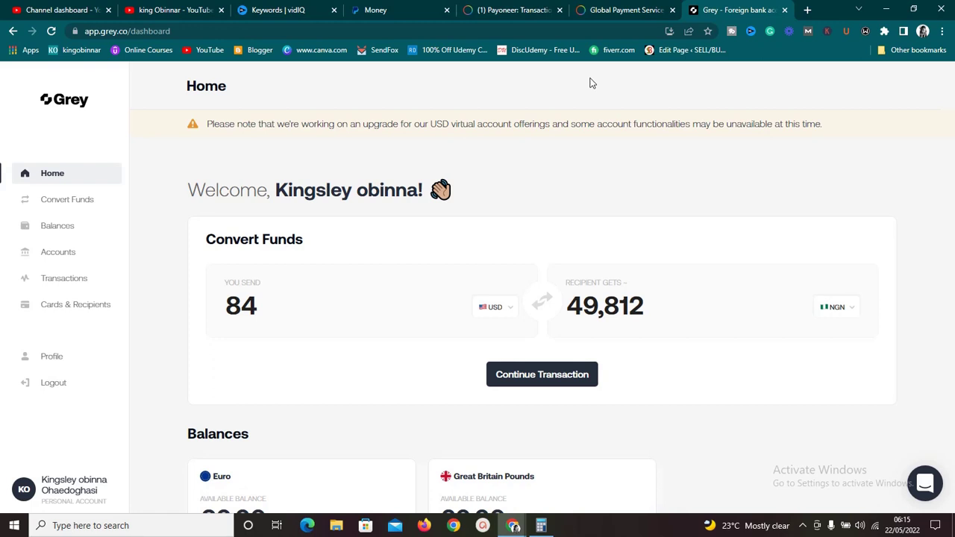
left_click(515, 7)
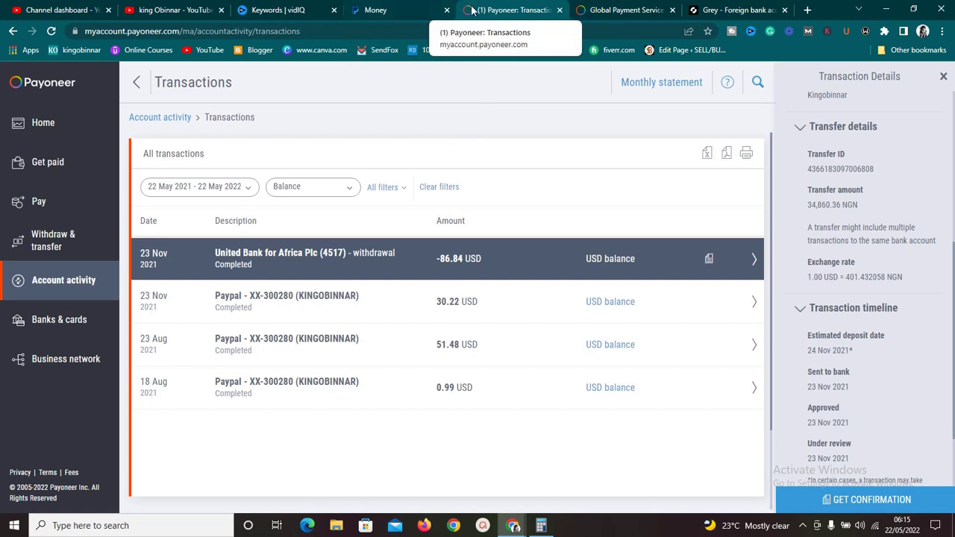
Switch to PayPal and open its home dashboard to view the account balance.
left_click(403, 6)
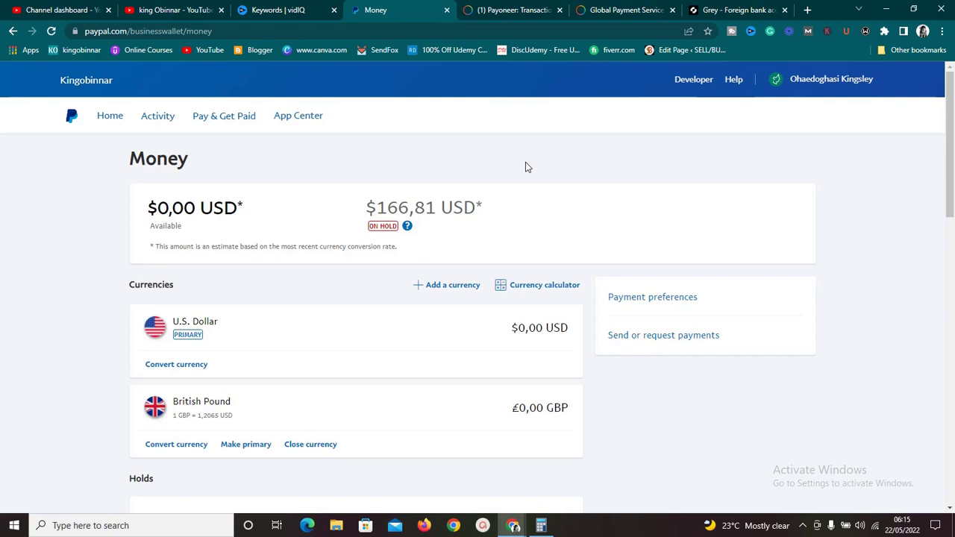
left_click(111, 124)
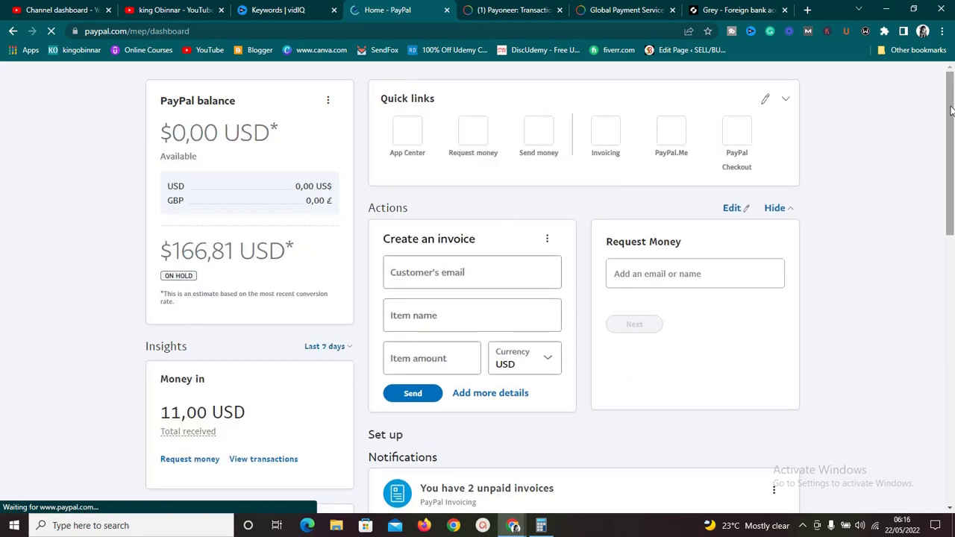
mouse_move(950, 89)
left_mouse_down()
mouse_move(949, 227)
mouse_move(950, 71)
left_mouse_up()
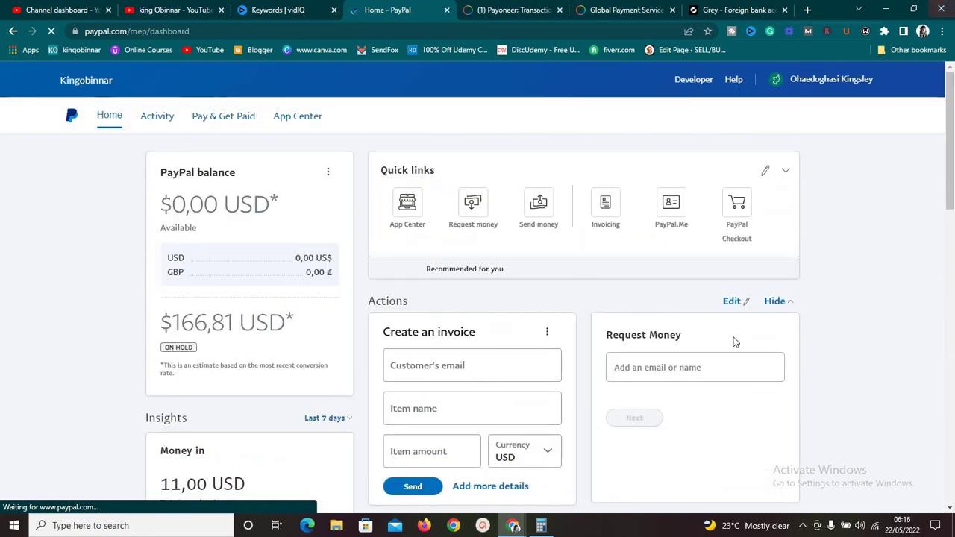
left_click(804, 527)
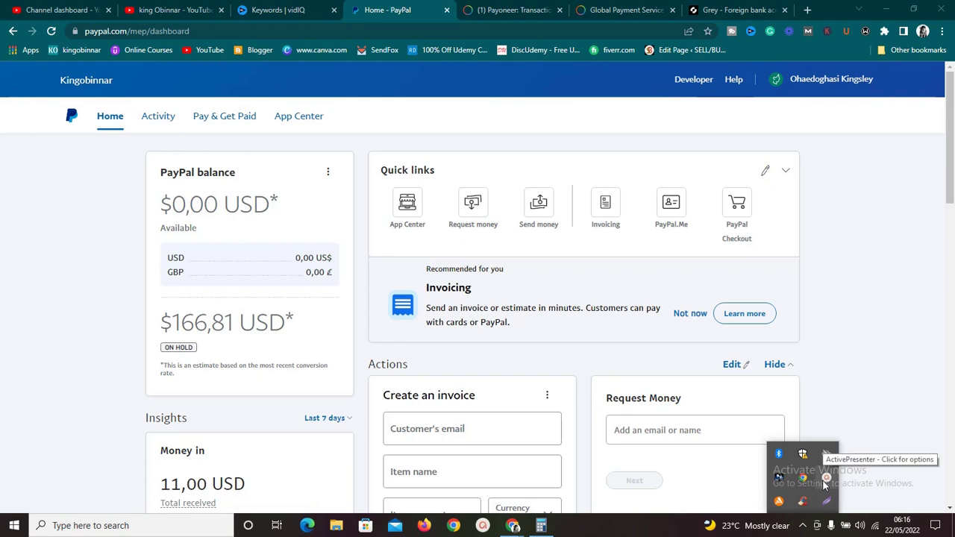
left_click(825, 480)
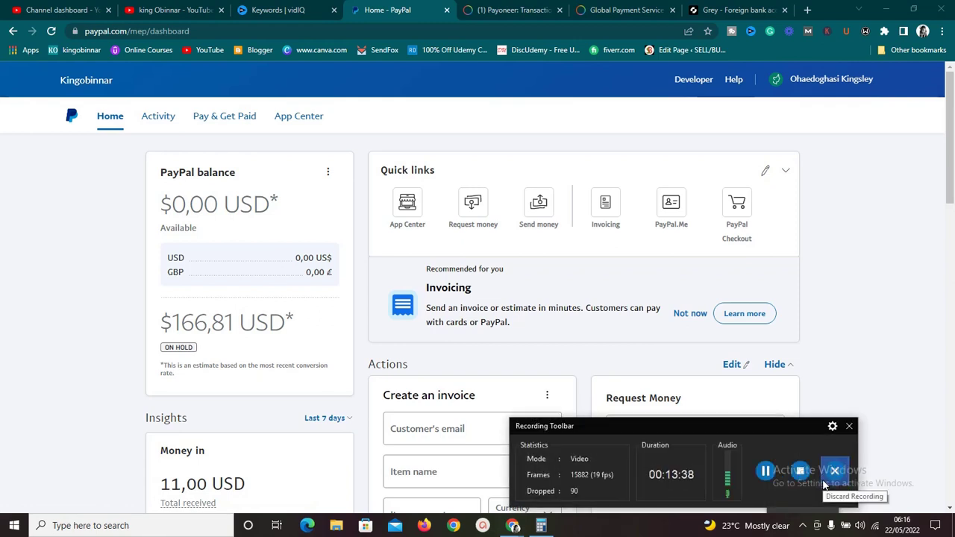